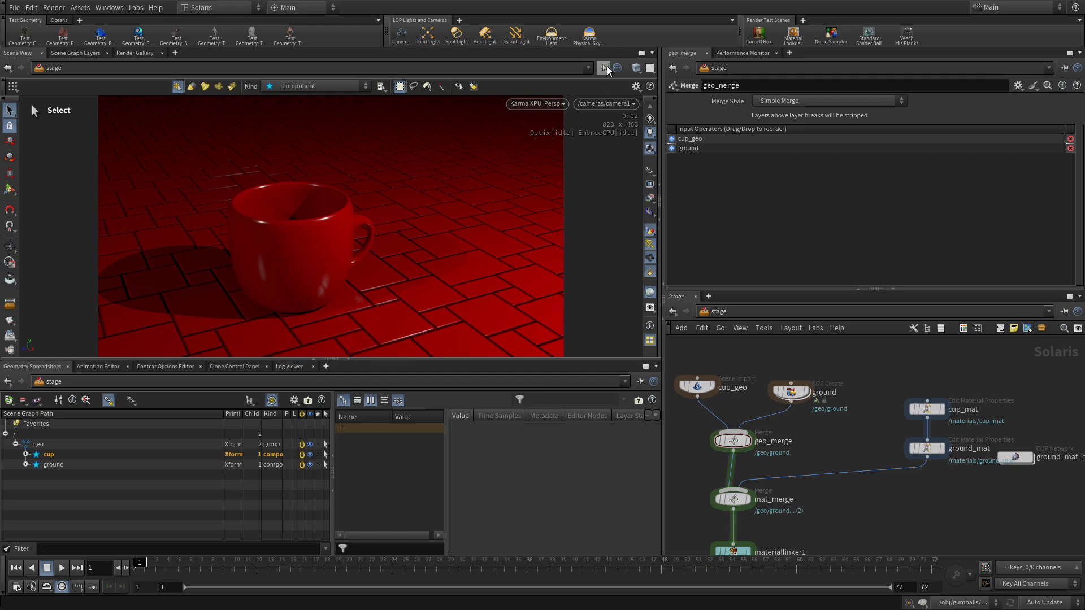
Switch to the object level, scrub the gumball simulation to frame 22, and enter the gumballs geometry network
left_click(65, 71)
left_click(79, 98)
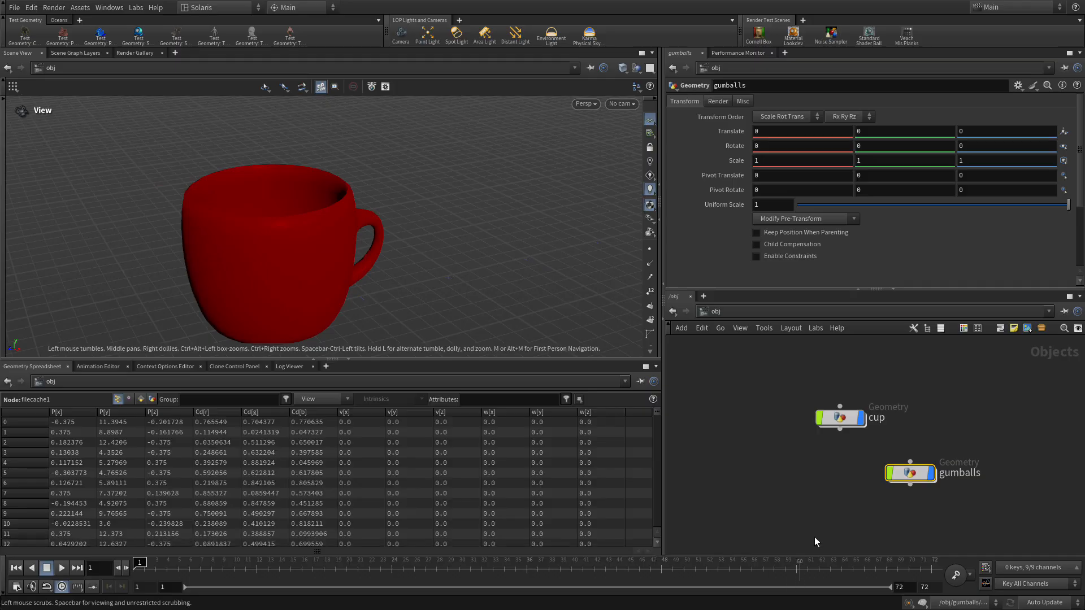
left_click_drag(189, 567, 375, 534)
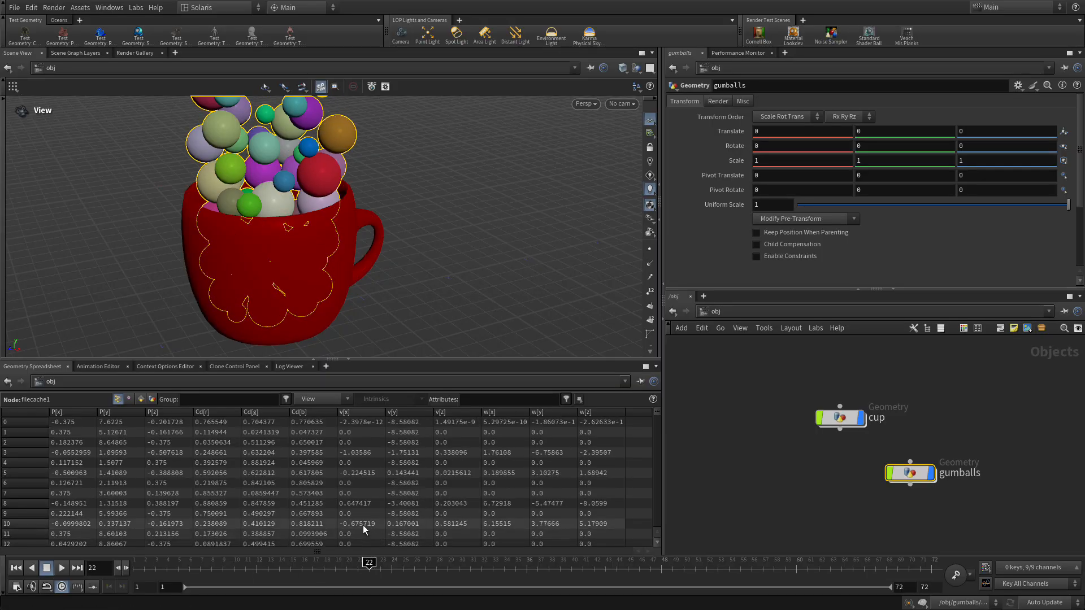
double_click(911, 475)
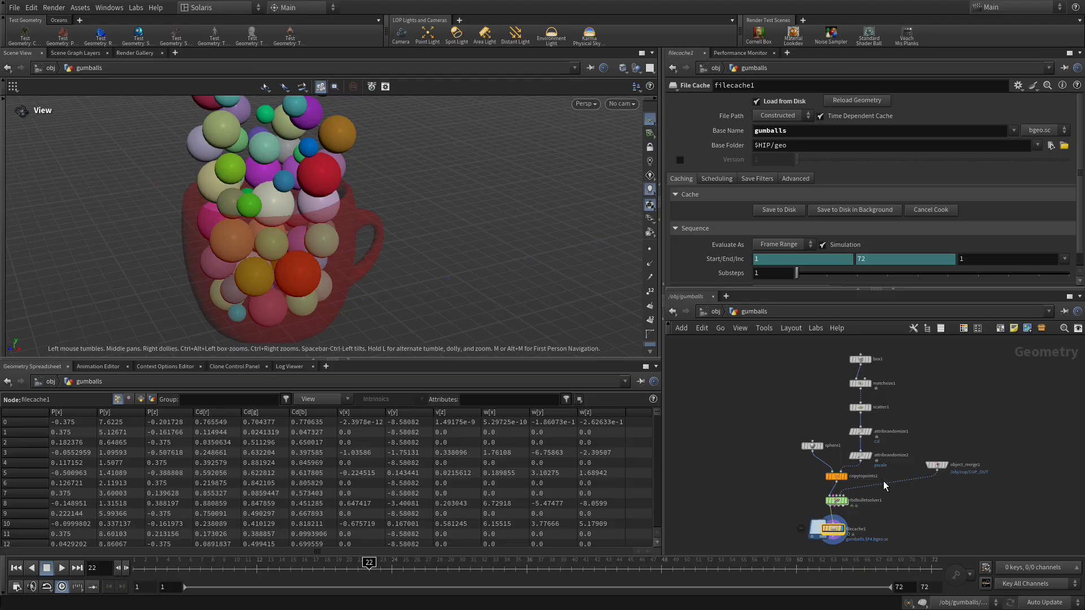
Add a USD File Export node beneath filecache1, wired to its output, and make it the displayed node
scroll(882, 411, "up", 4)
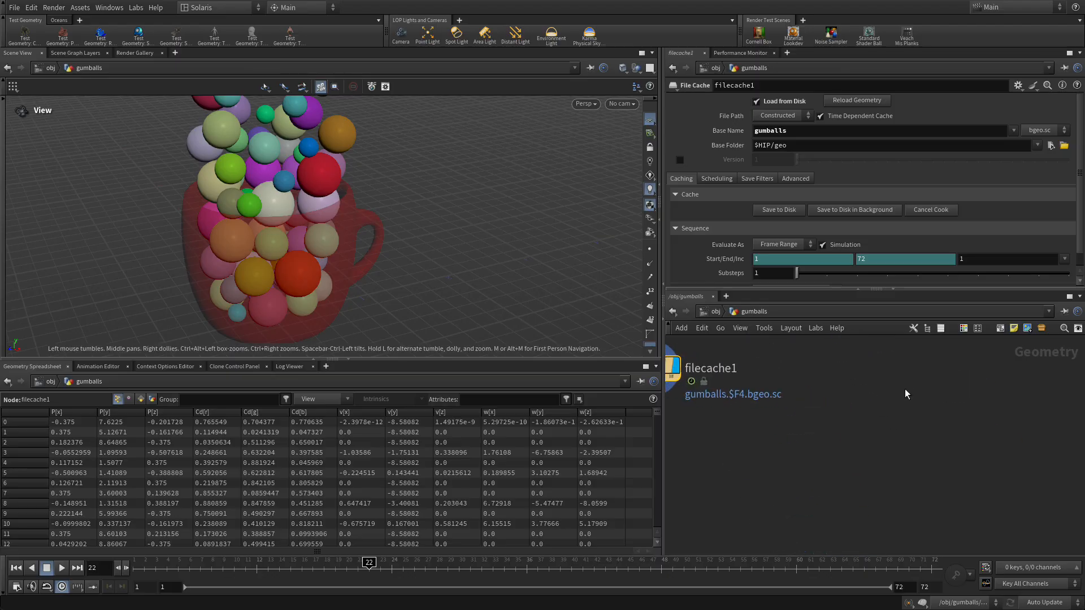
middle_click_drag(773, 368, 906, 423)
left_click(795, 497)
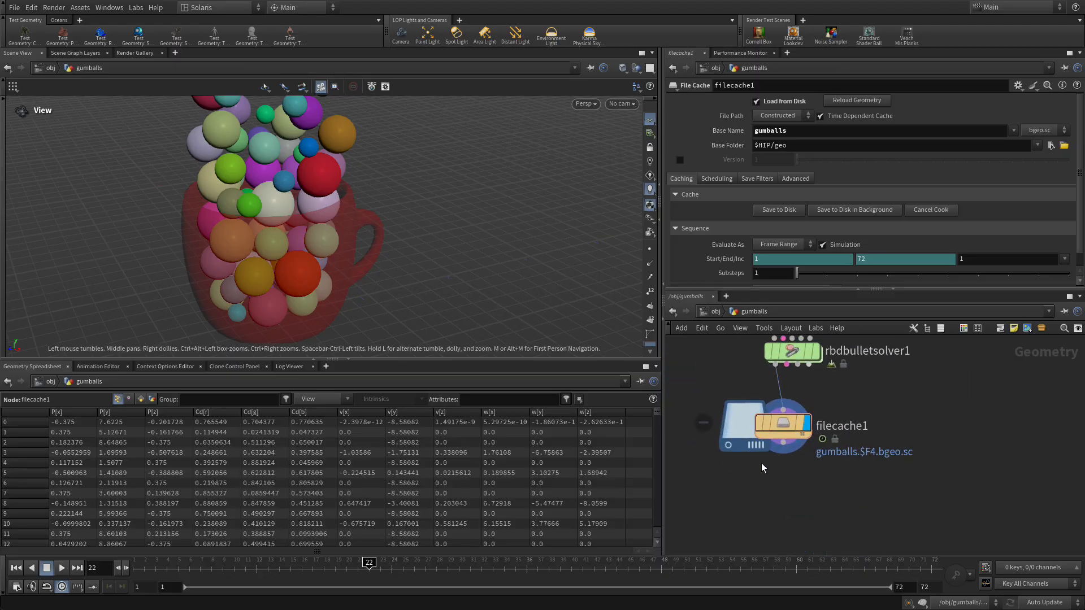
key("Tab")
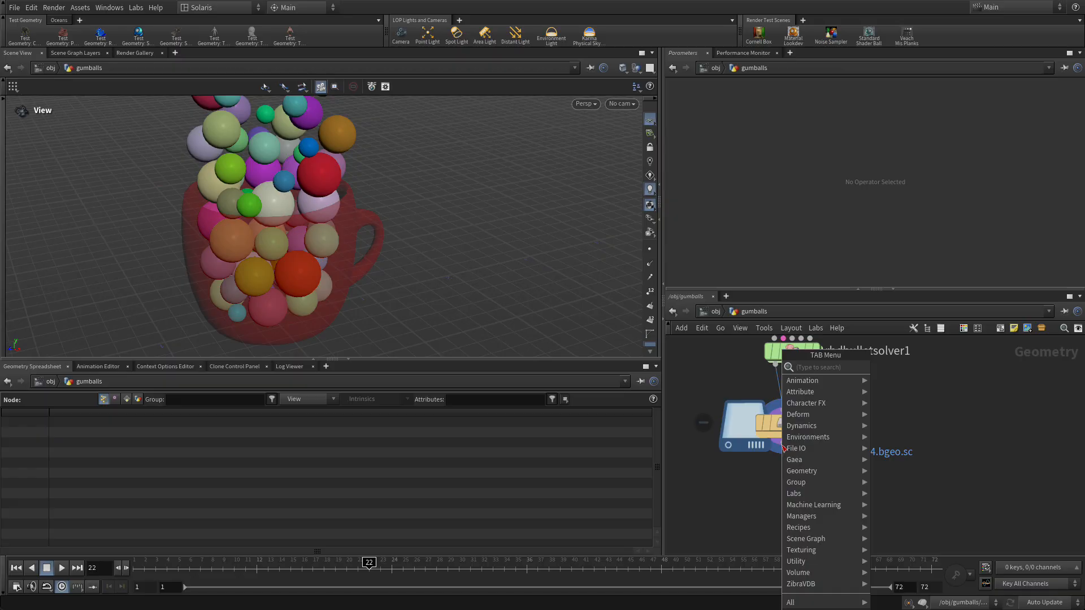
type("usd")
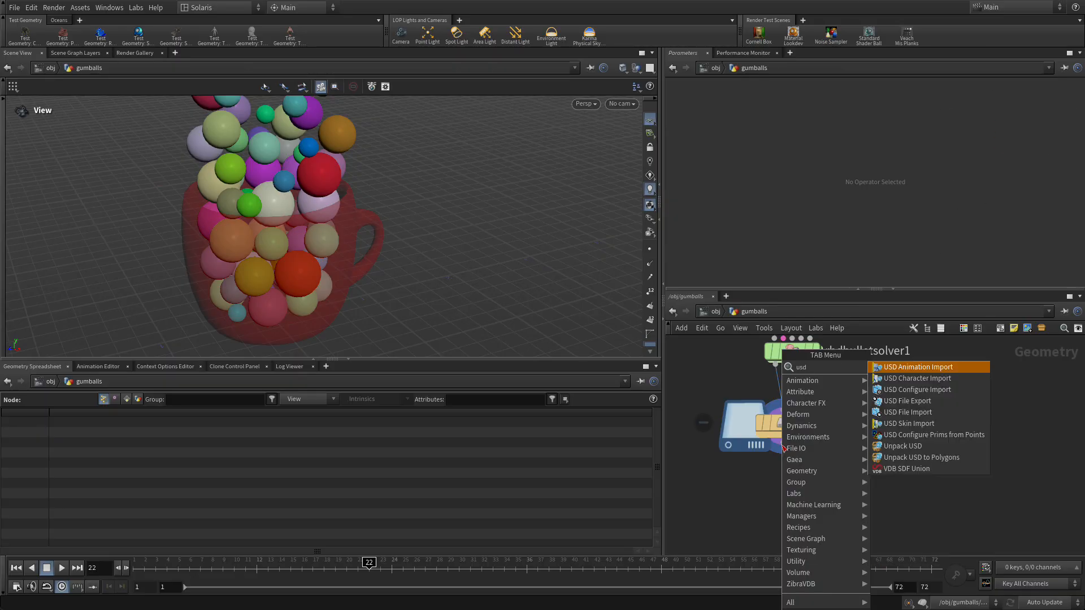
key("Down")
key("Down")
key("Down")
key("Return")
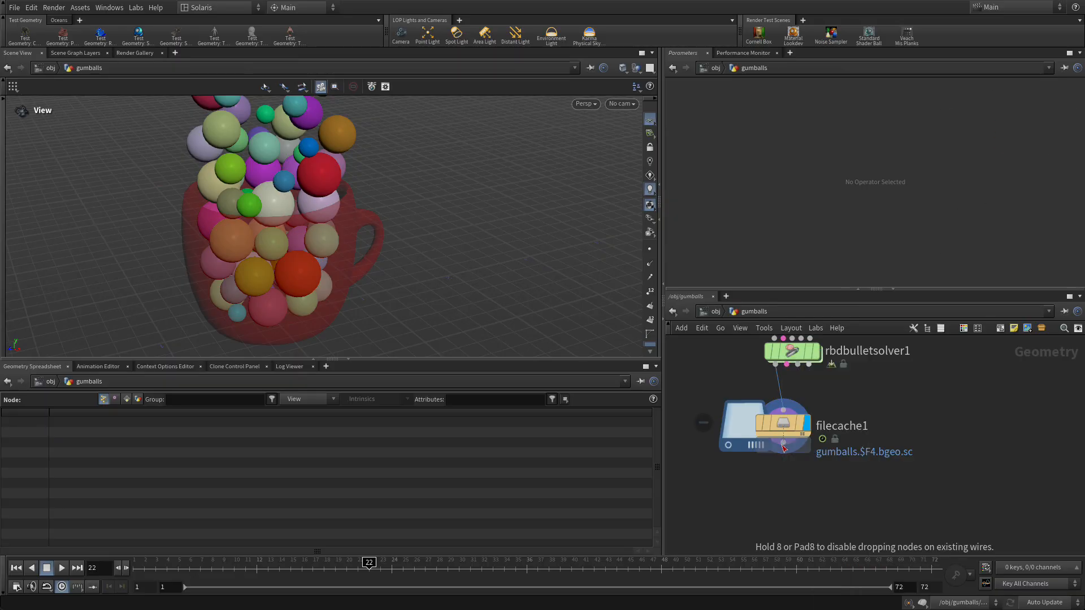
left_click(788, 493)
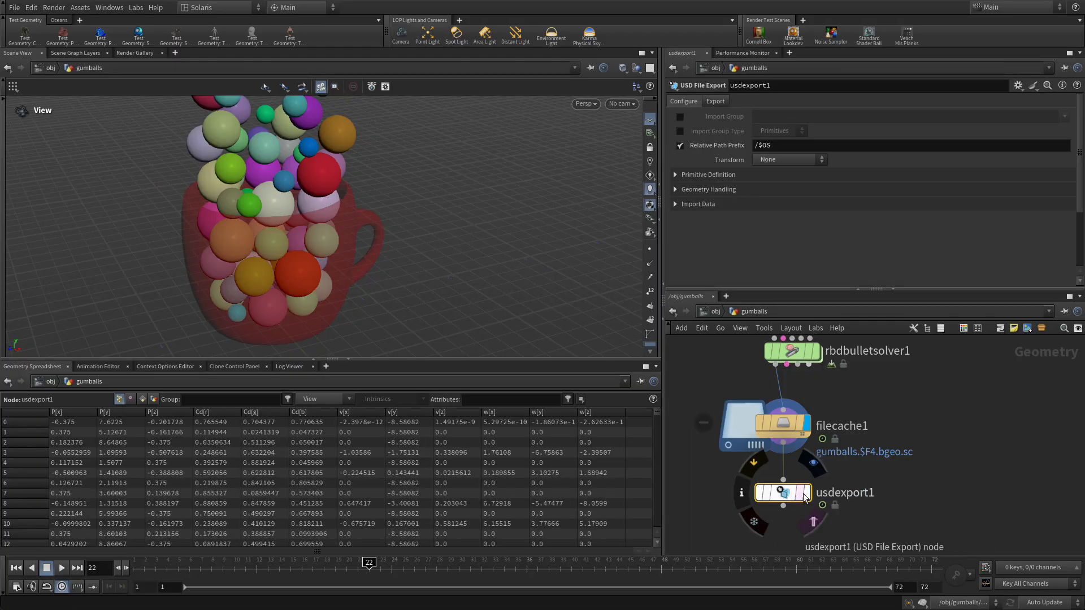
Return the timeline to frame 1 and rename the USD export node to gumballs
left_click(16, 568)
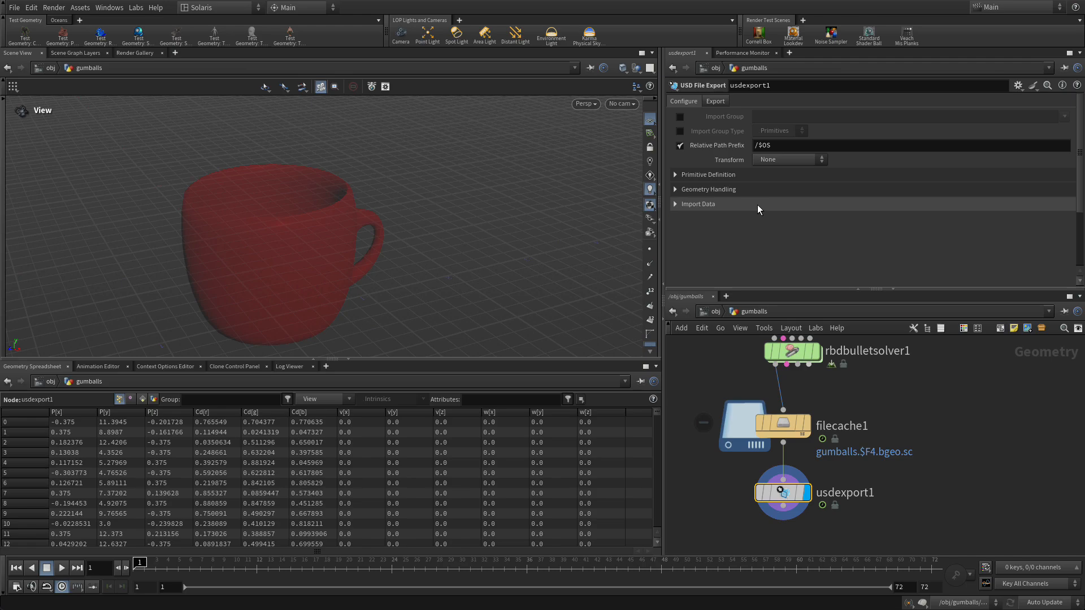
double_click(859, 493)
type("gu")
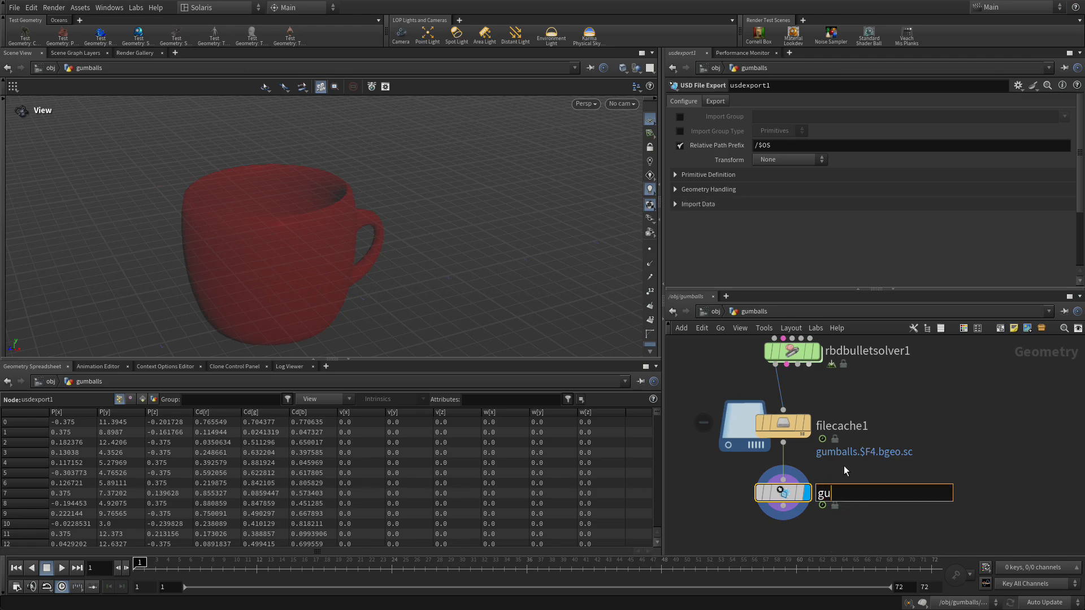
type("mballs")
key("Return")
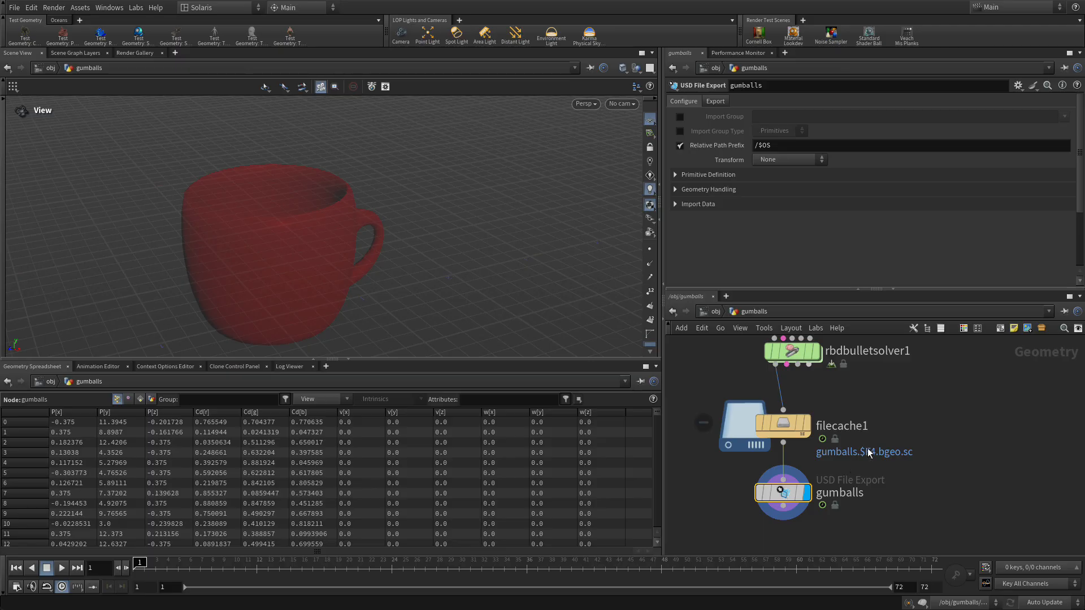
Set the export node's relative path prefix to /geo/$OS
left_click(760, 146)
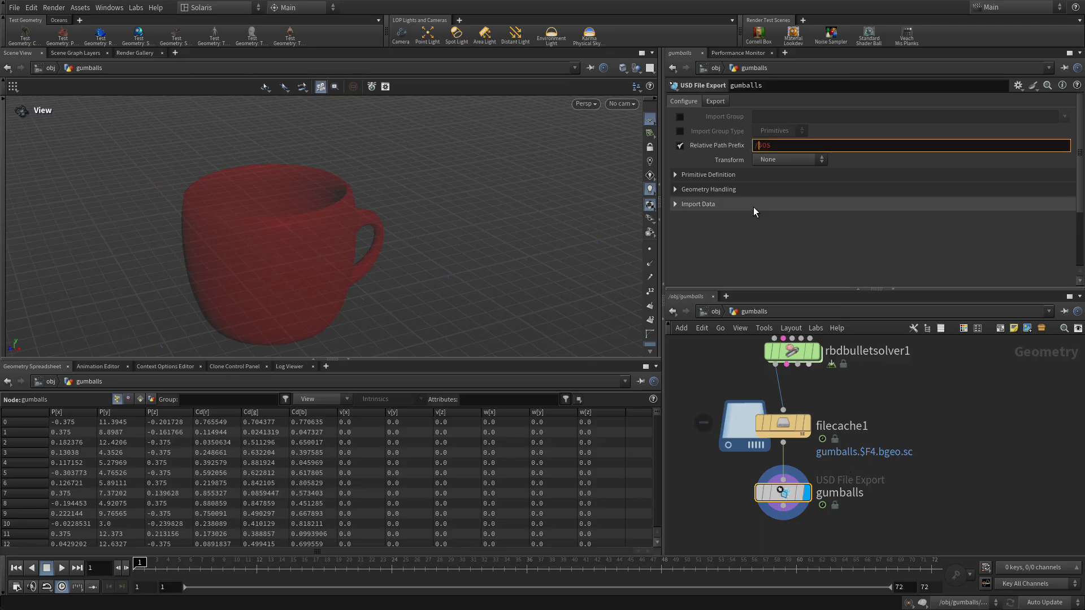
type("geo/")
key("Return")
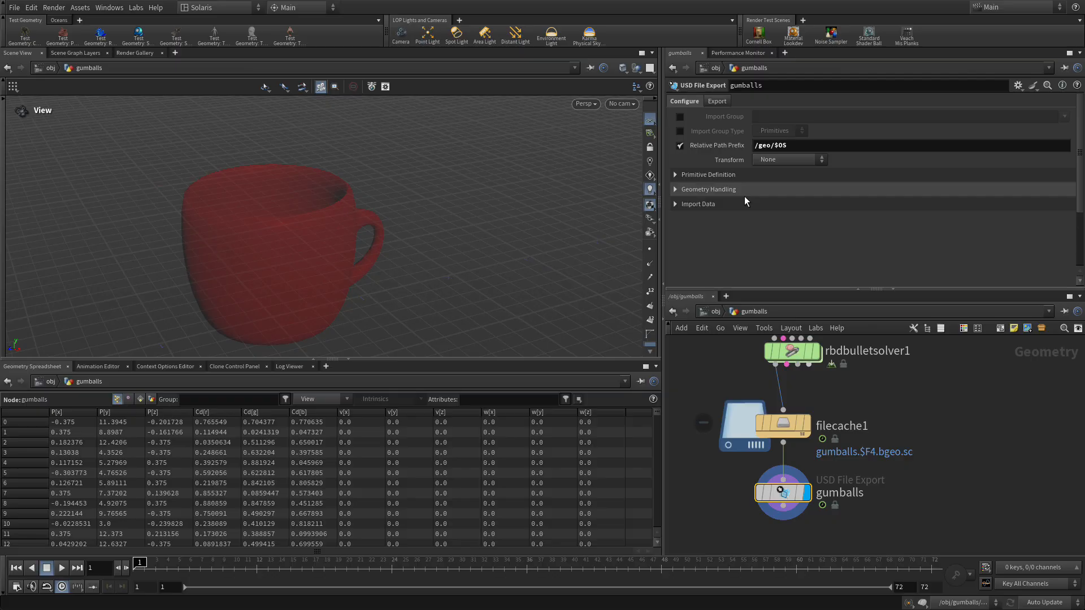
Set the USD export's valid frame range to Render Frame Range
left_click(719, 97)
left_click(784, 129)
left_click(784, 154)
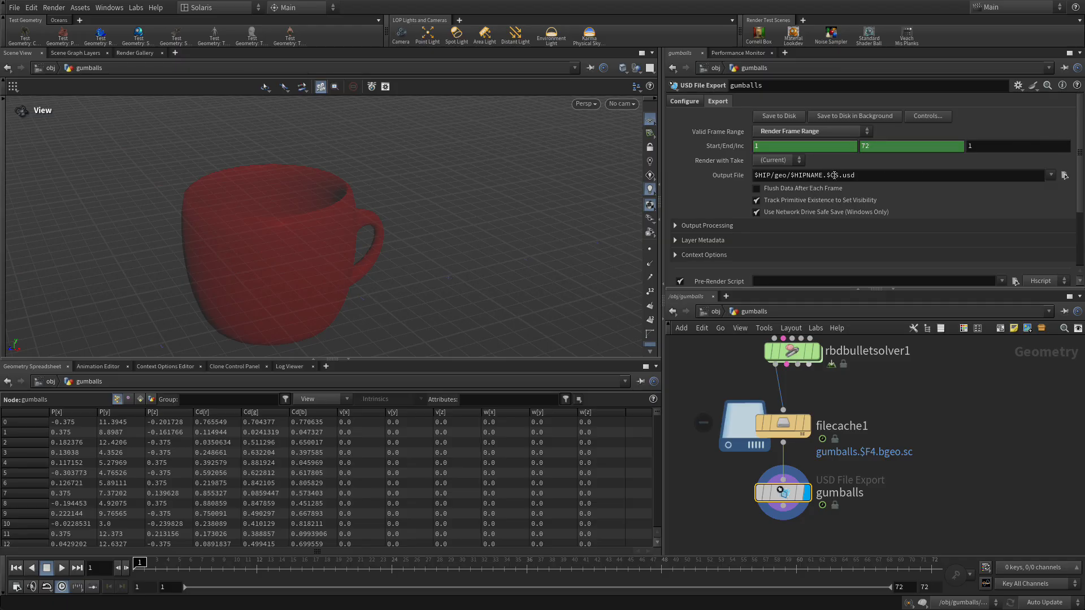
Set the export's output file to $HIP/usd/gumballs.usd and save the USD to disk
left_click_drag(840, 175, 773, 176)
type("u")
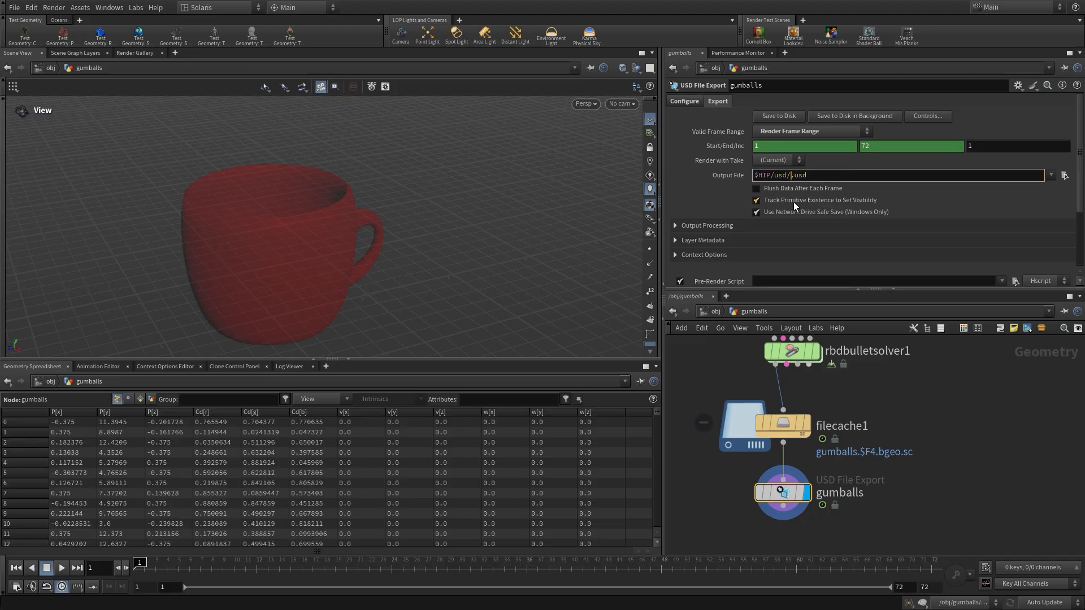
type("sd/gumballs")
key("Return")
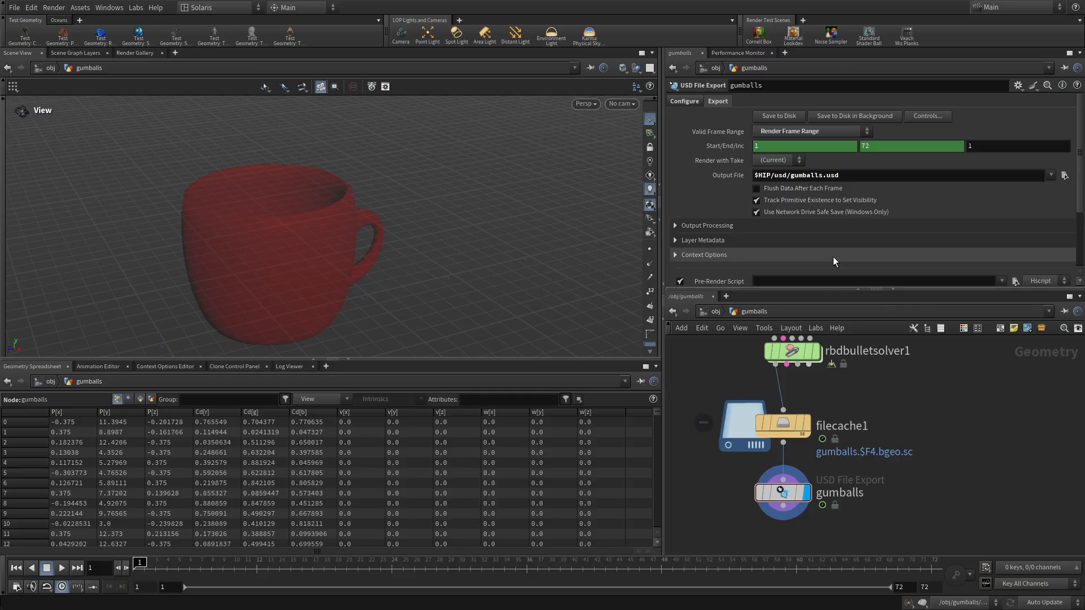
left_click(759, 117)
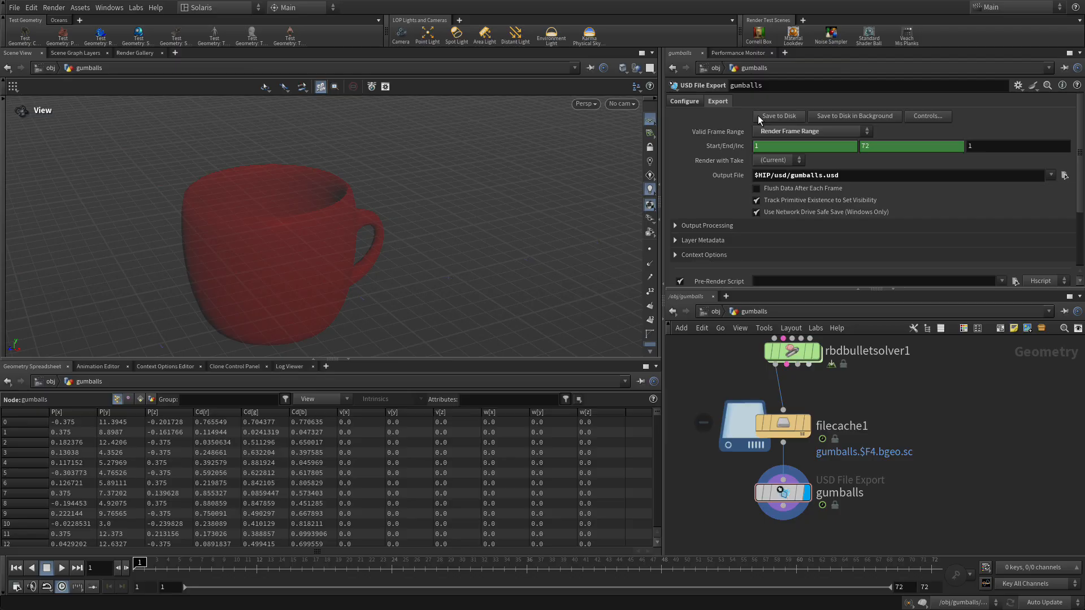
Return to the stage network and add a Reference node beside the ground node
left_click(673, 312)
left_click(673, 312)
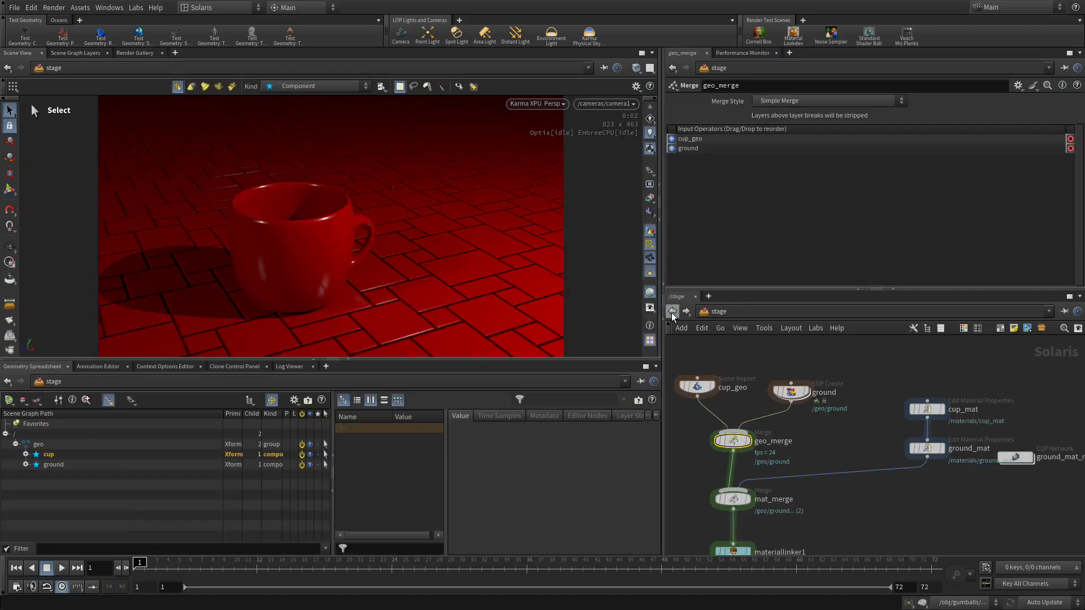
left_click(843, 443)
key("Tab")
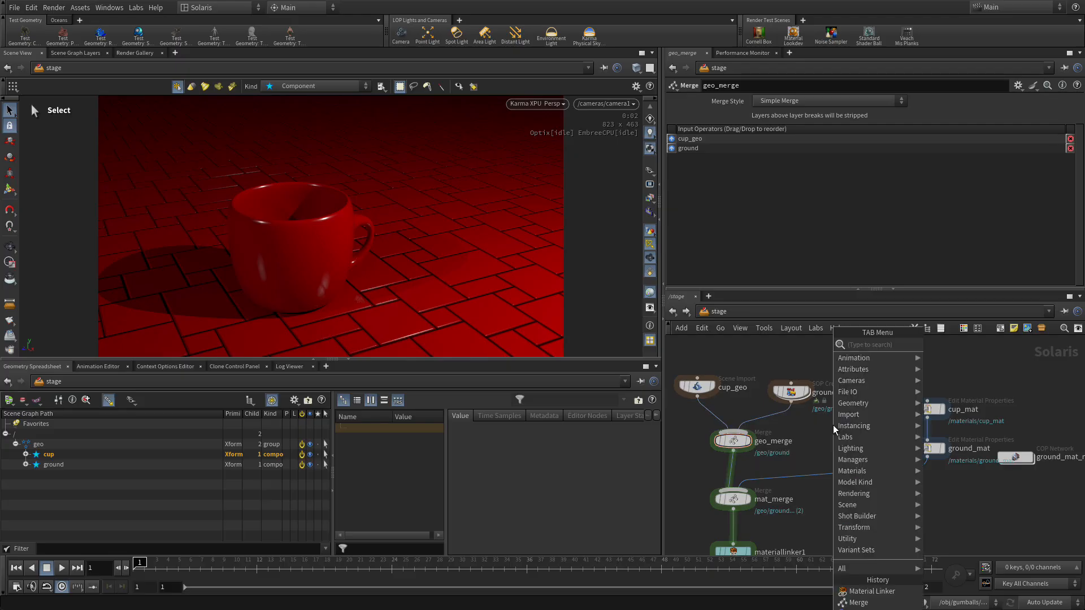
type("re")
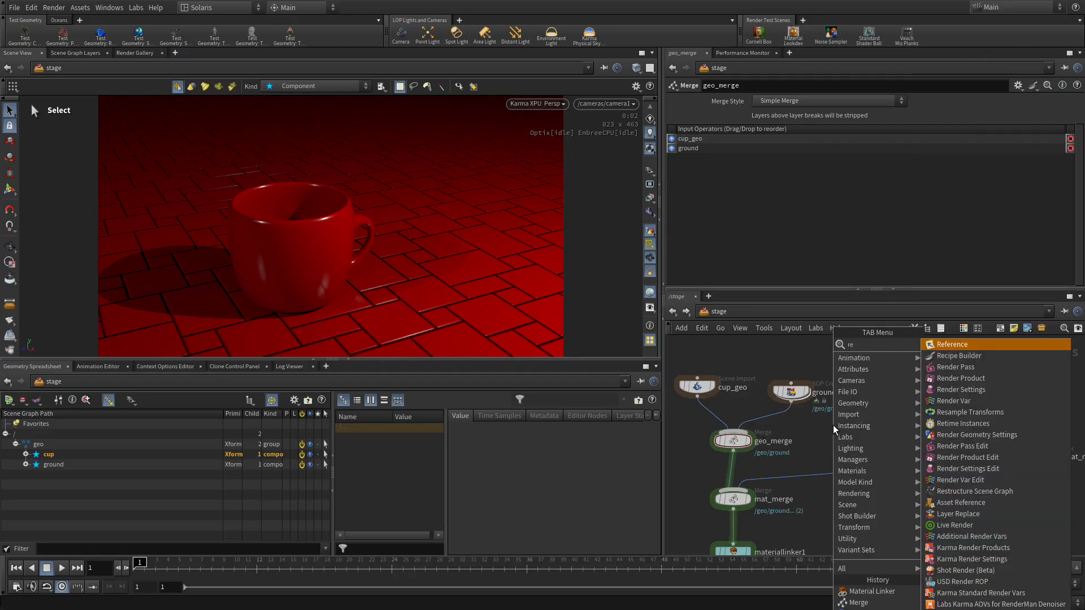
key("Return")
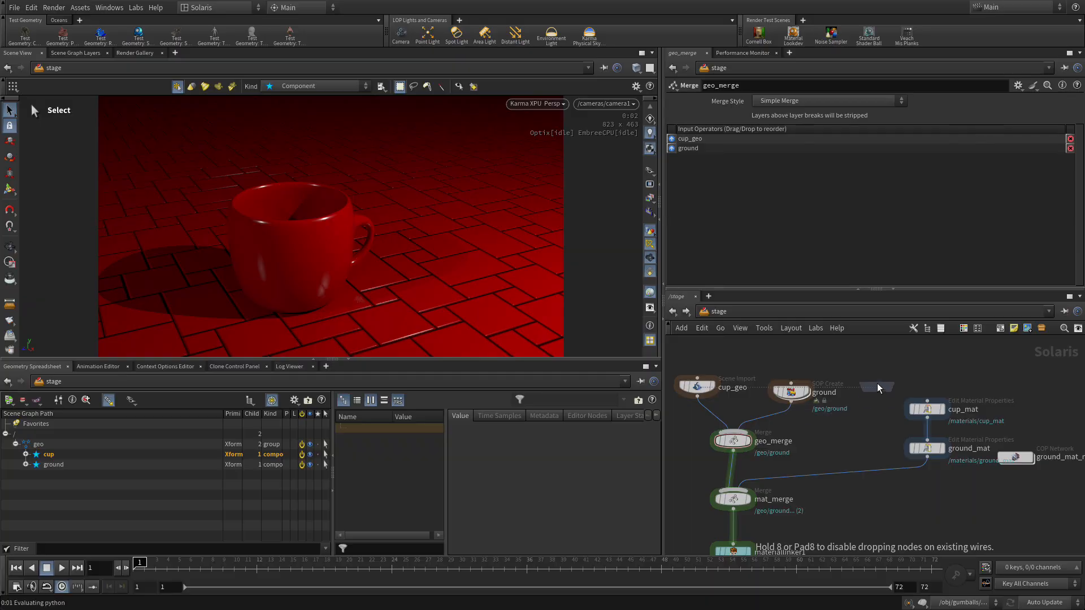
left_click(877, 386)
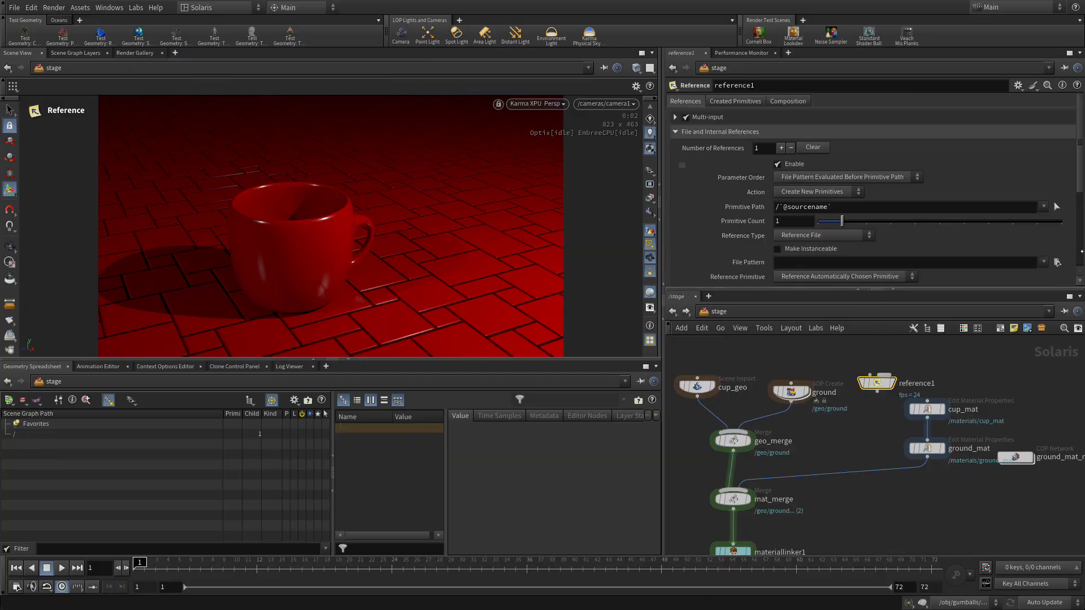
Set the Reference node's file pattern to gumballs.usd from the project's usd folder
left_click(1057, 262)
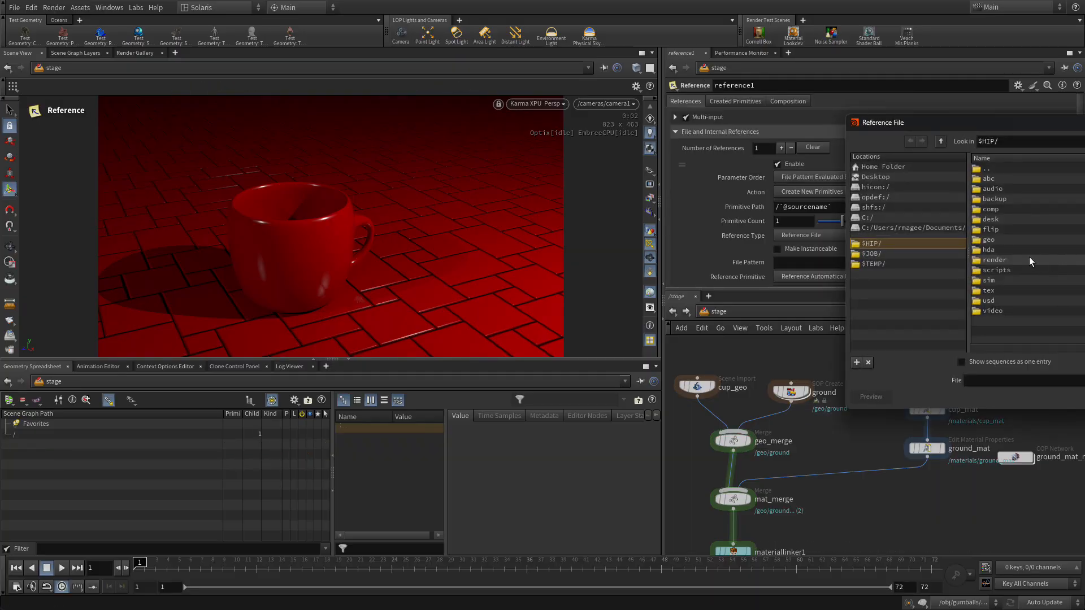
left_click_drag(1011, 123, 610, 119)
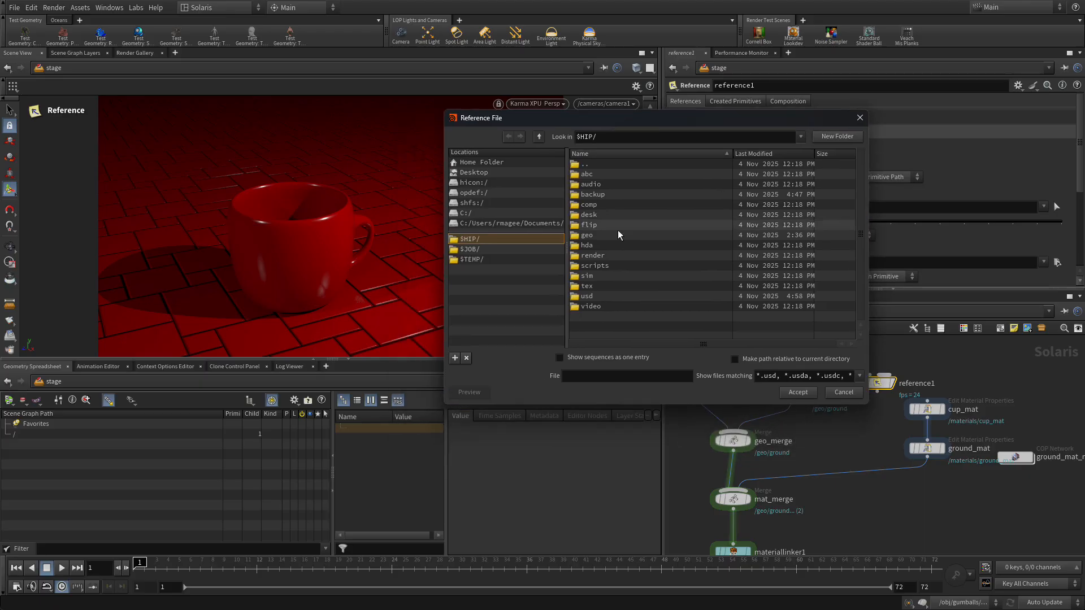
double_click(591, 296)
left_click(592, 175)
left_click(797, 392)
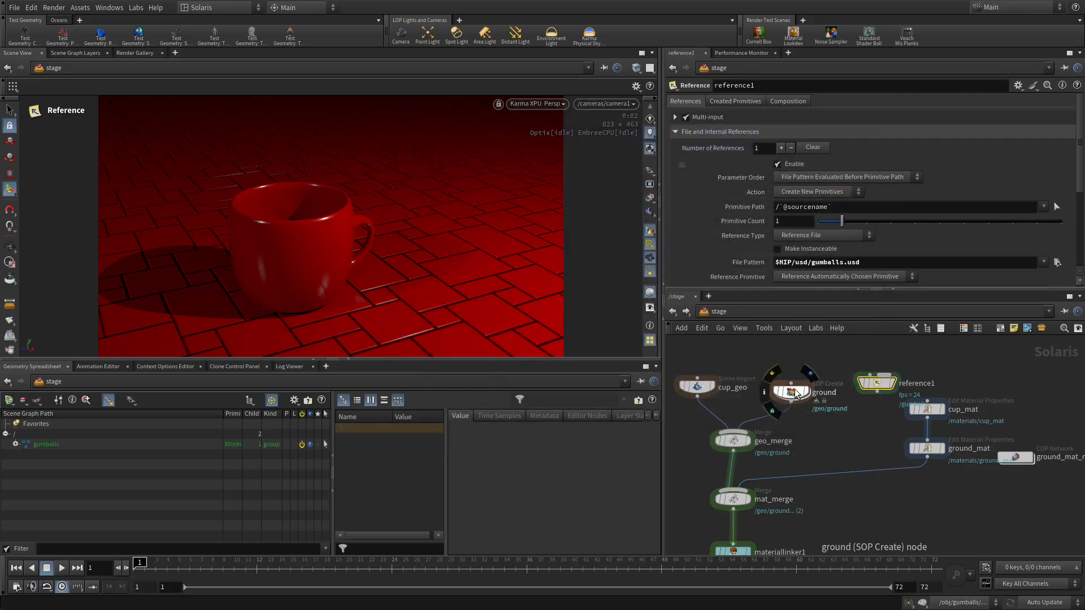
Wire reference1 into geo_merge, display geo_merge, and move the timeline to frame 30
left_click(876, 391)
left_click(760, 430)
mouse_move(730, 442)
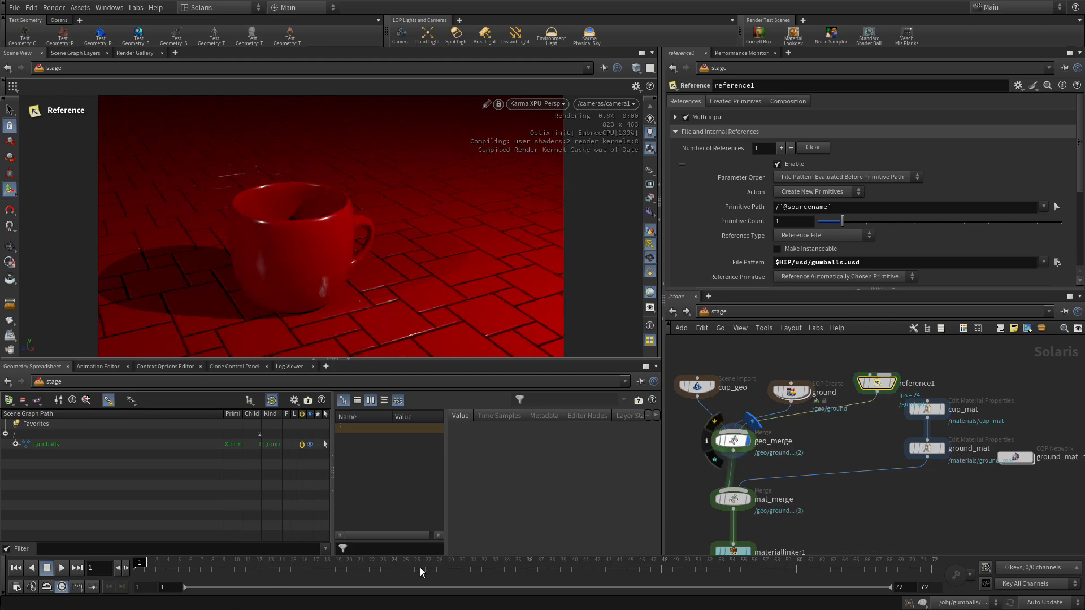
left_click(463, 567)
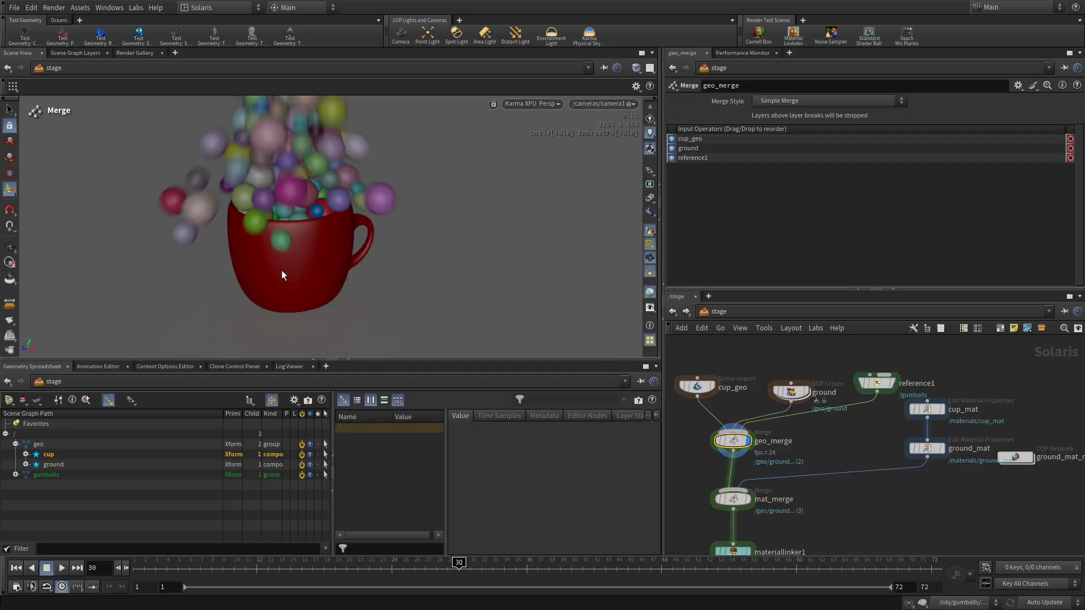
Display the scene through the materiallinker1 node and bring up its material assignment rules
scroll(839, 519, "up", 1)
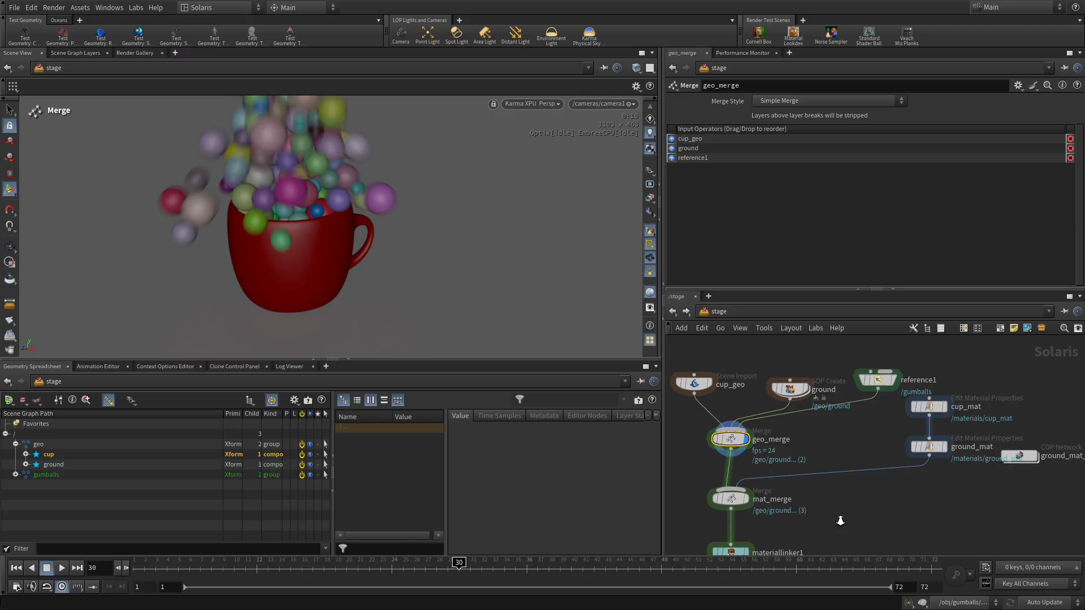
middle_click_drag(839, 508, 844, 478)
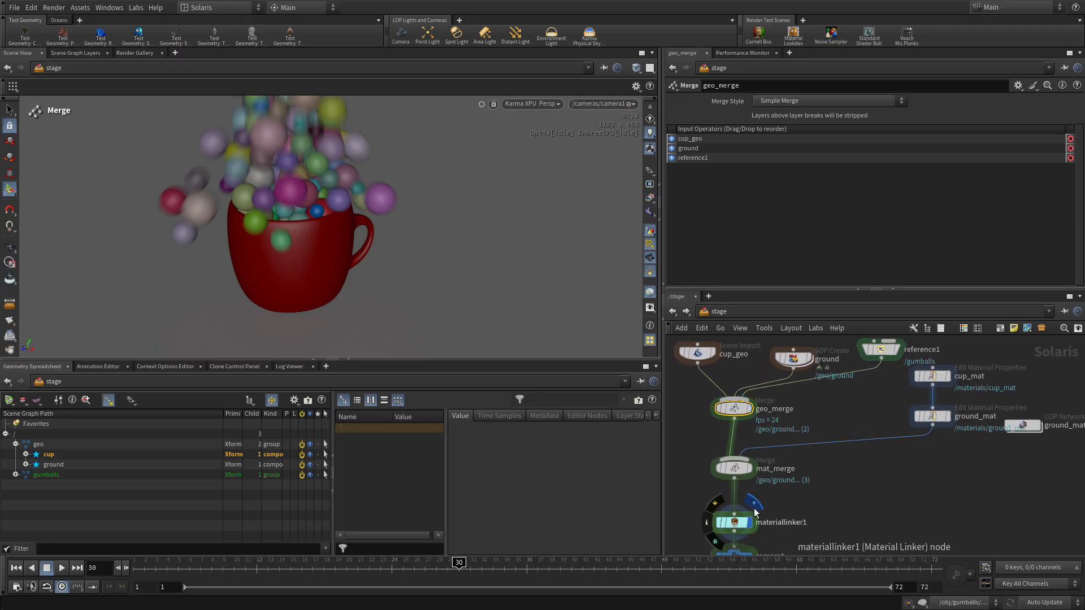
left_click(754, 504)
left_click(732, 520)
left_click(857, 466)
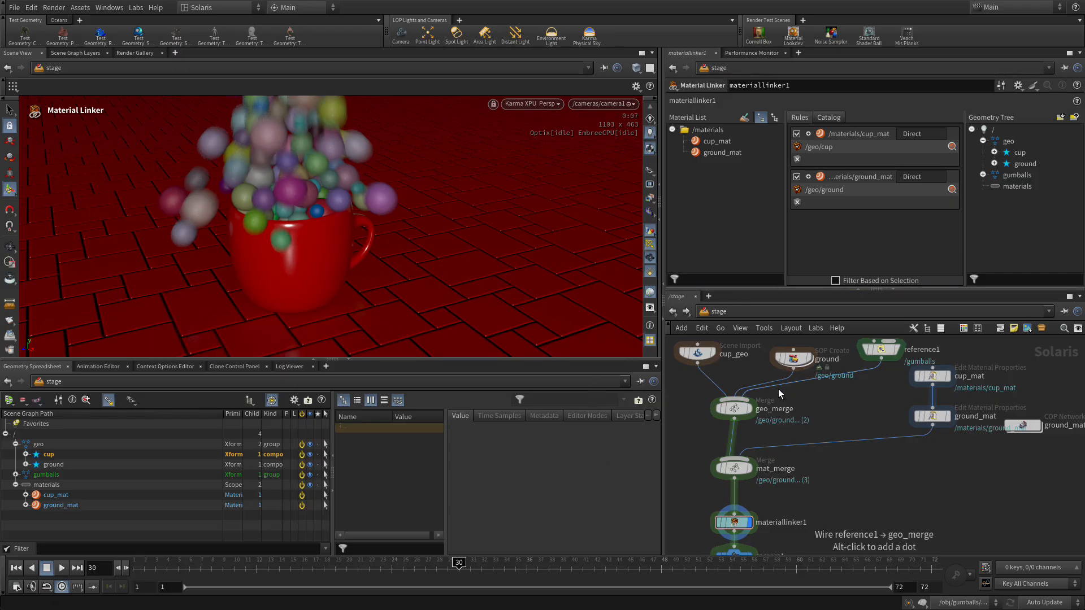
left_click(885, 345)
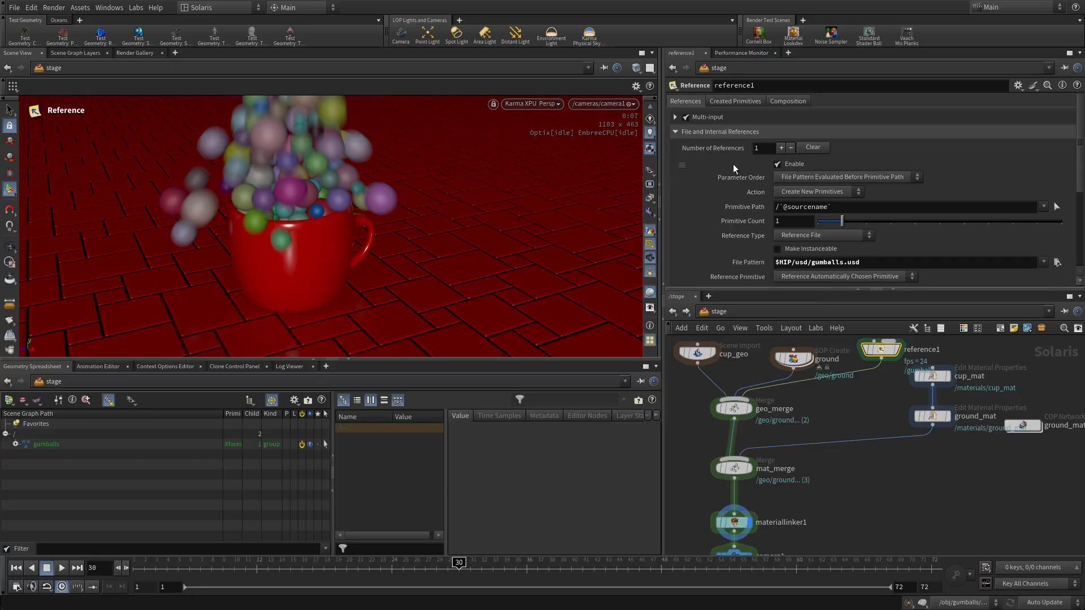
left_click(777, 207)
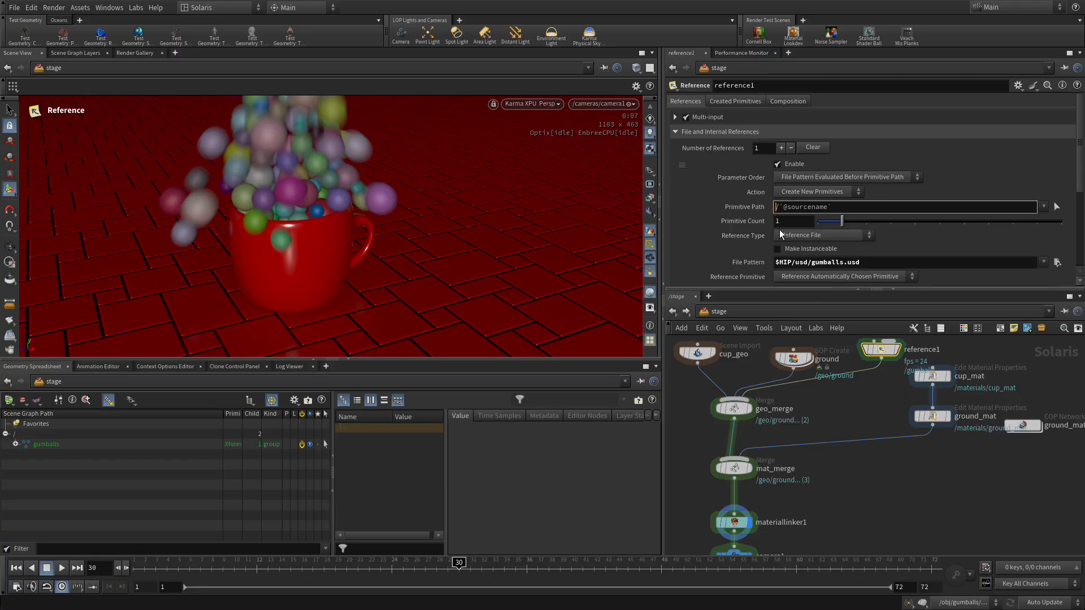
type("/geo/")
key("BackSpace")
key("Return")
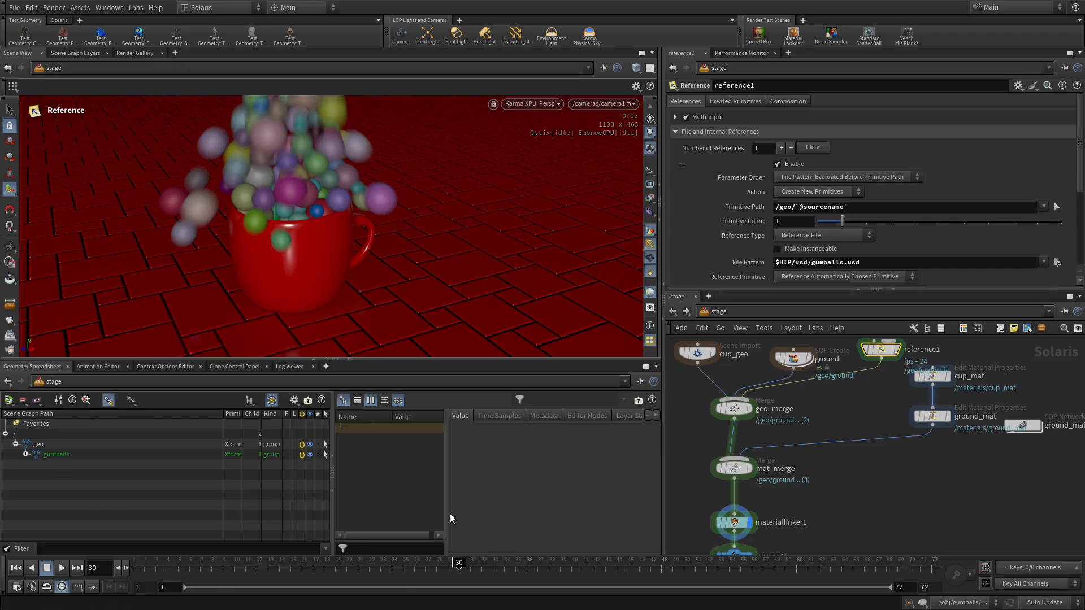
left_click_drag(501, 567, 583, 567)
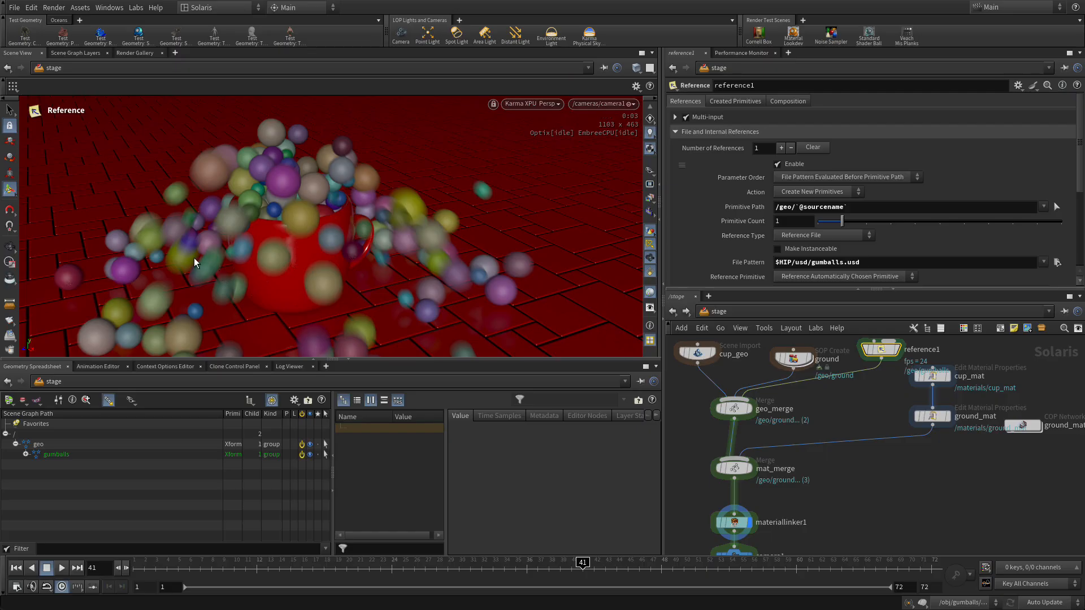
Move reference1 aside, duplicate the cup_mat node above the original, and wire the copy into cup_mat's input
middle_click_drag(1010, 449, 1012, 539)
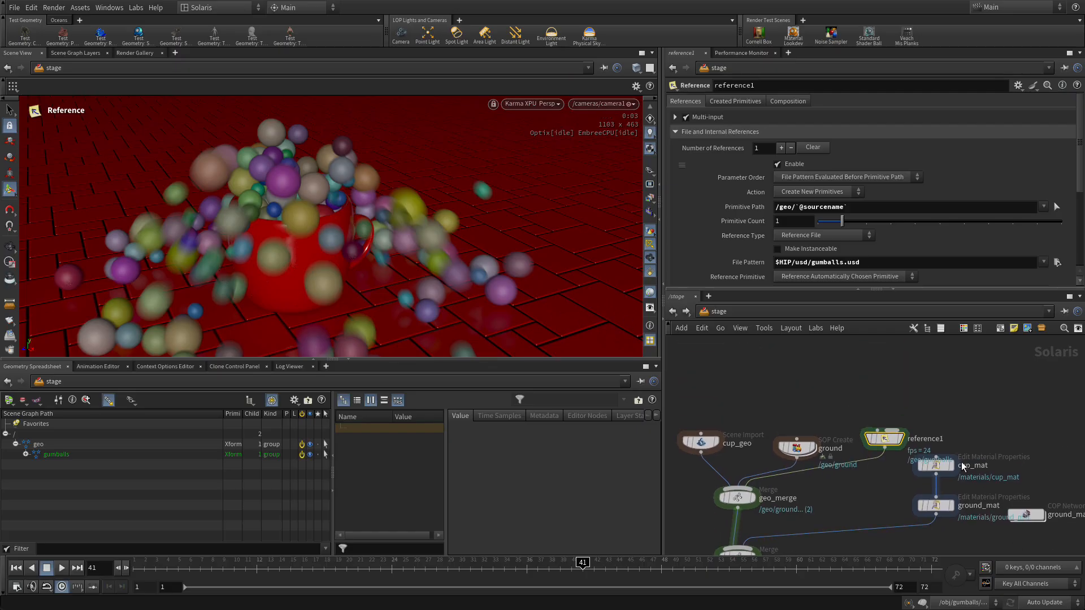
left_click_drag(891, 442, 876, 414)
left_click_drag(940, 472, 970, 416)
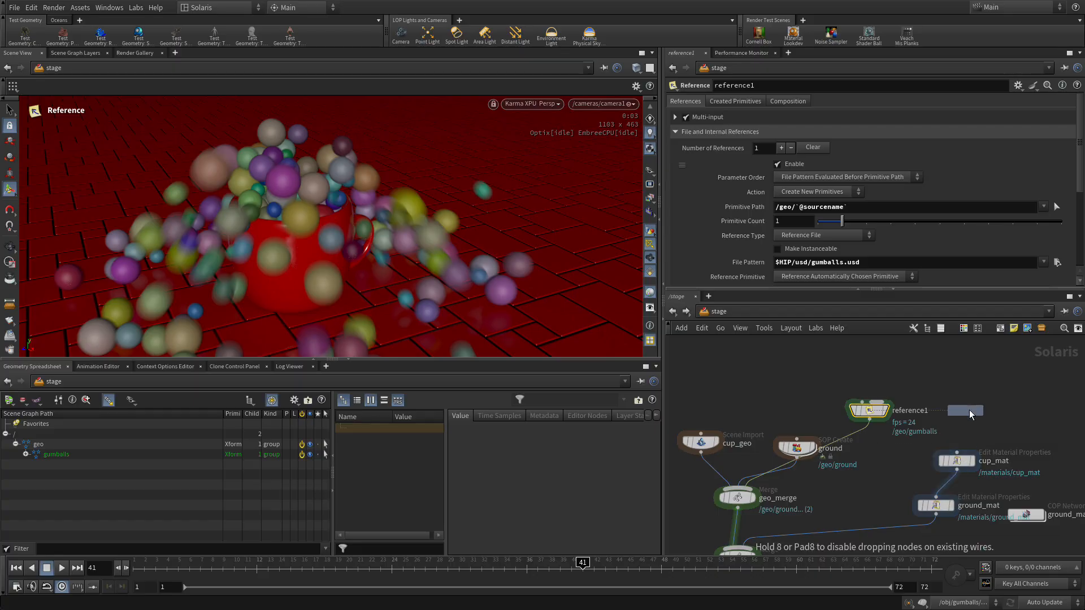
left_click(962, 402)
left_click(957, 409)
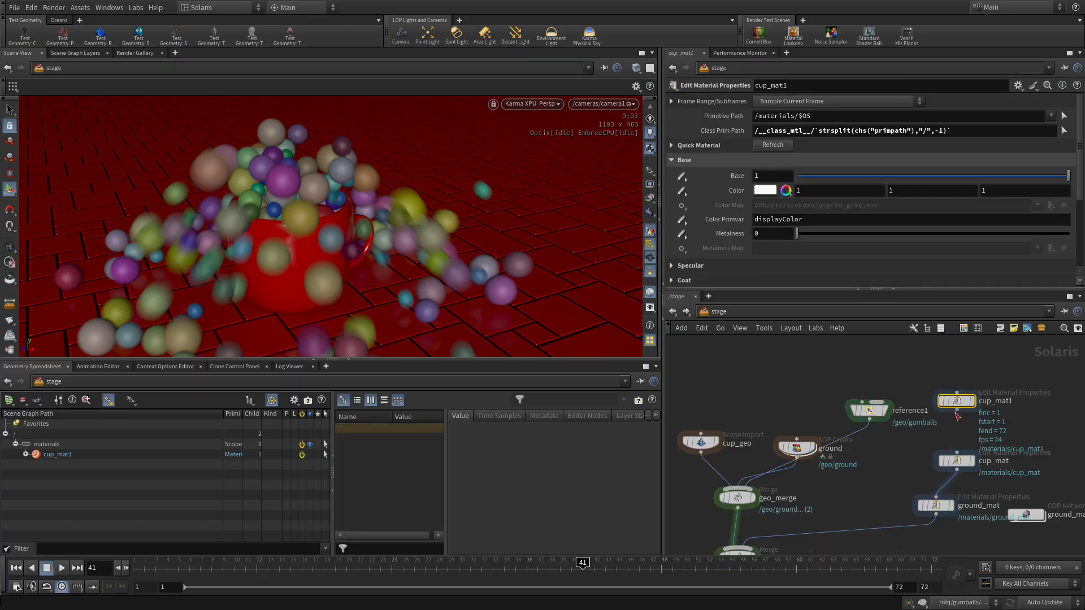
left_click(963, 452)
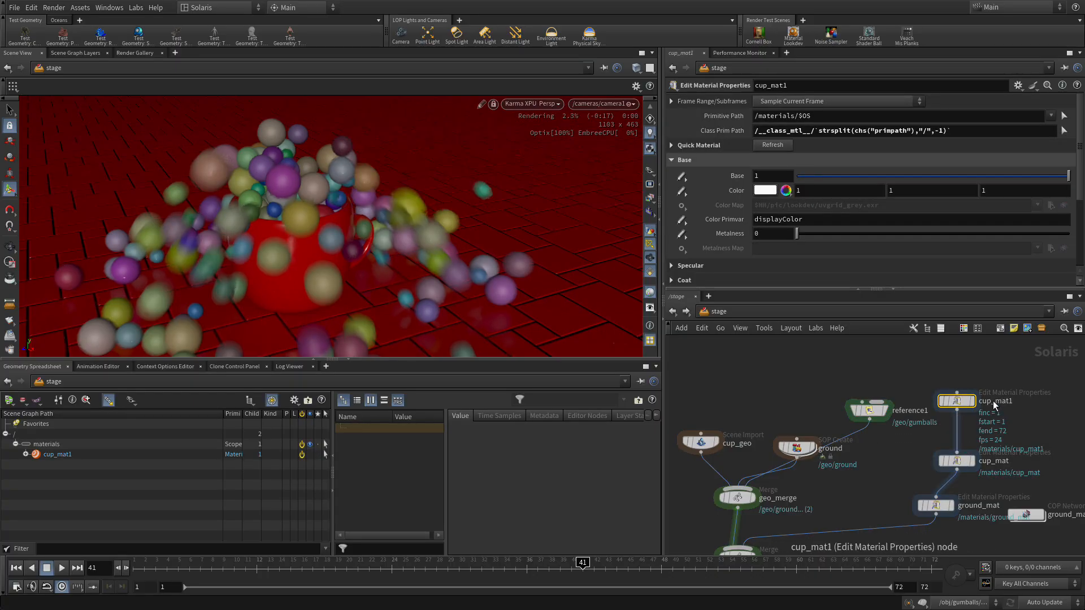
Rename the duplicated cup material node as gumballs_mat
double_click(996, 402)
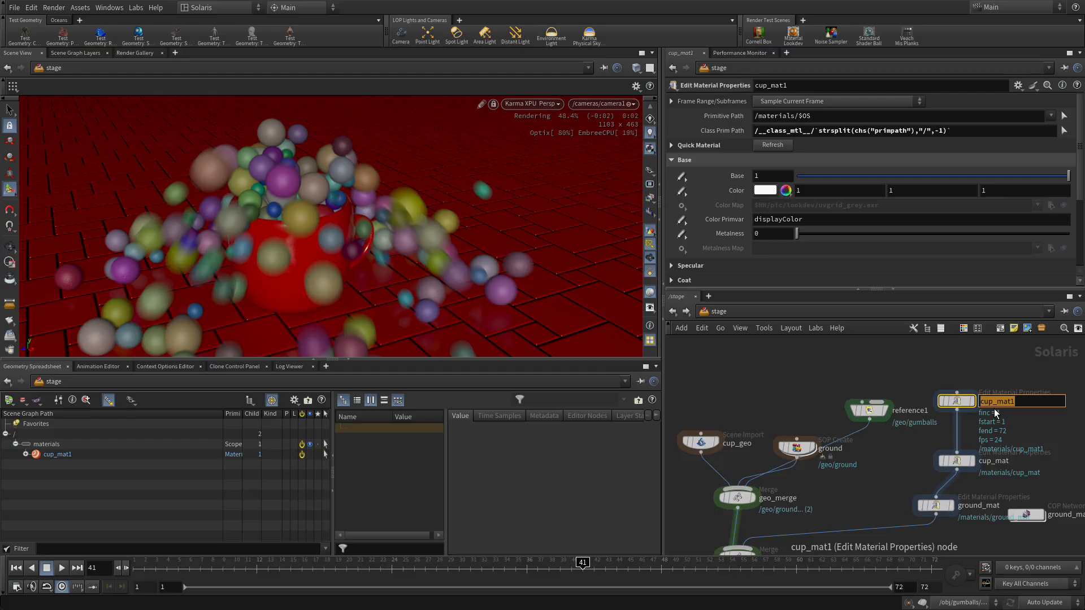
type("gumballs_mat")
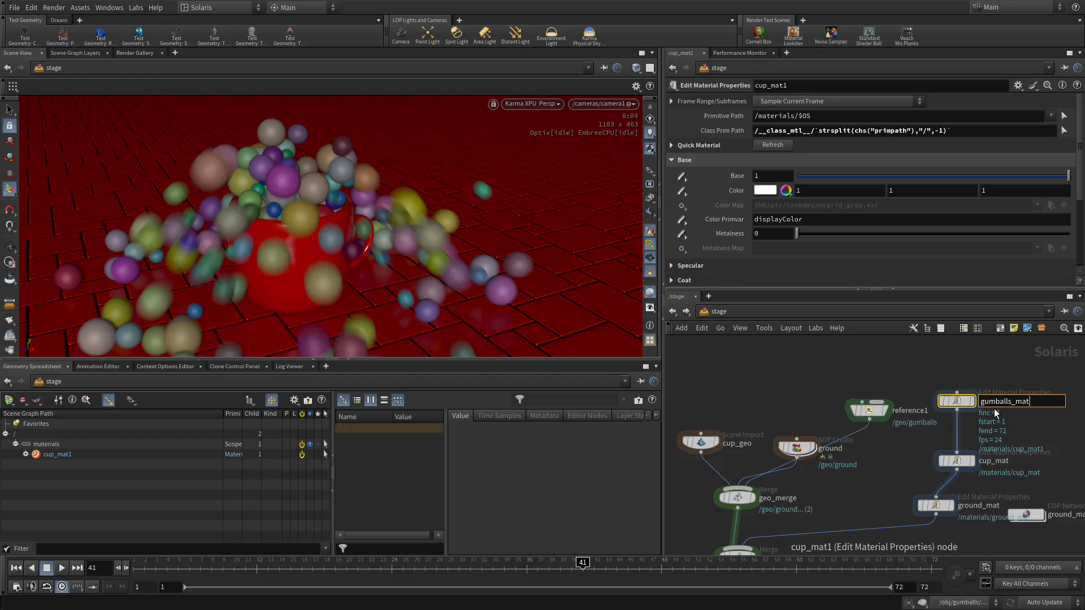
key("Return")
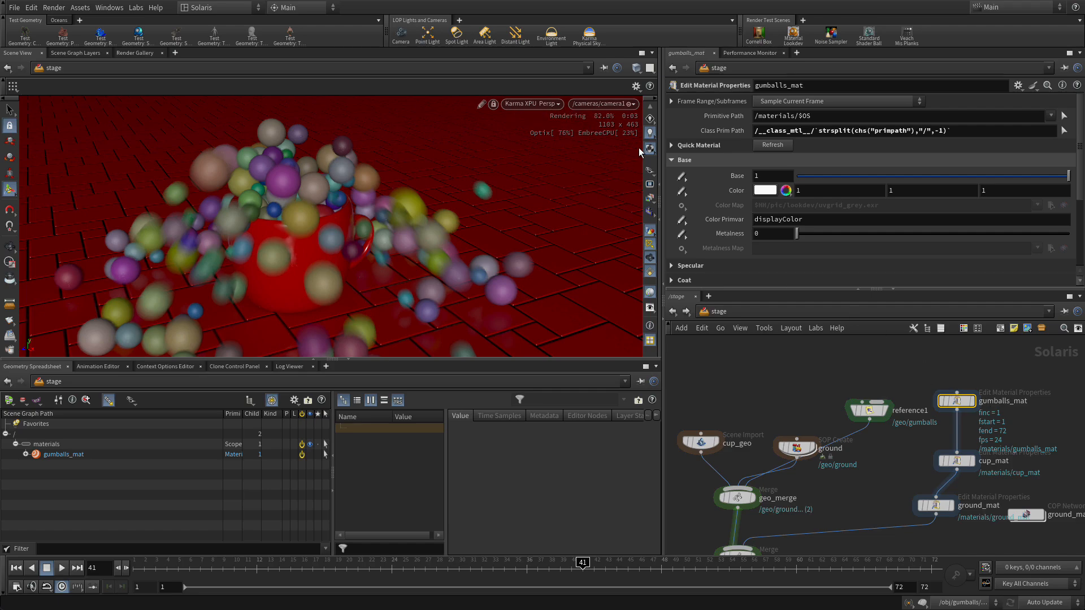
left_click(769, 236)
double_click(769, 236)
In materiallinker1, add a rule for gumballs_mat and assign it to the gumballs primitive under geo
middle_click_drag(875, 483, 880, 410)
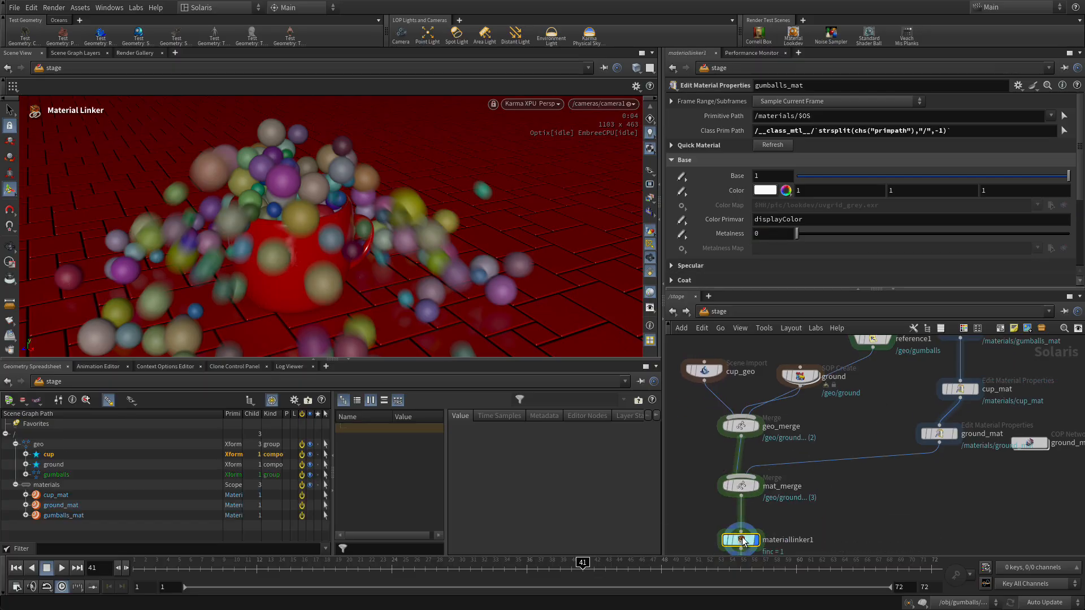
left_click(744, 541)
left_click(728, 164)
left_click_drag(728, 164, 819, 232)
left_click_drag(1019, 179, 863, 233)
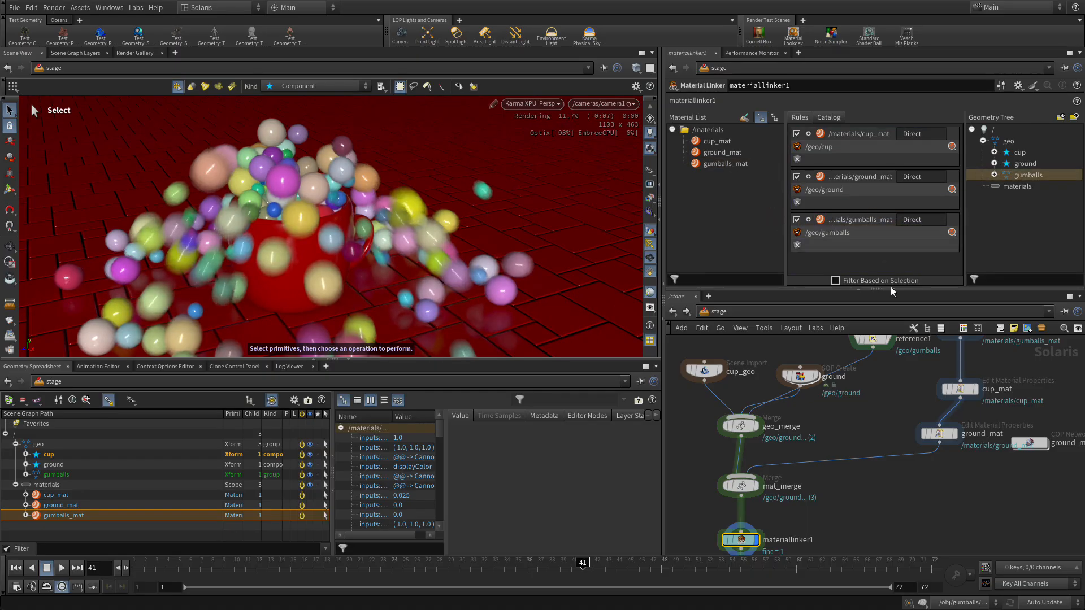
Set the gumballs_mat material's Metalness to .8
middle_click_drag(984, 488, 967, 527)
left_click(945, 369)
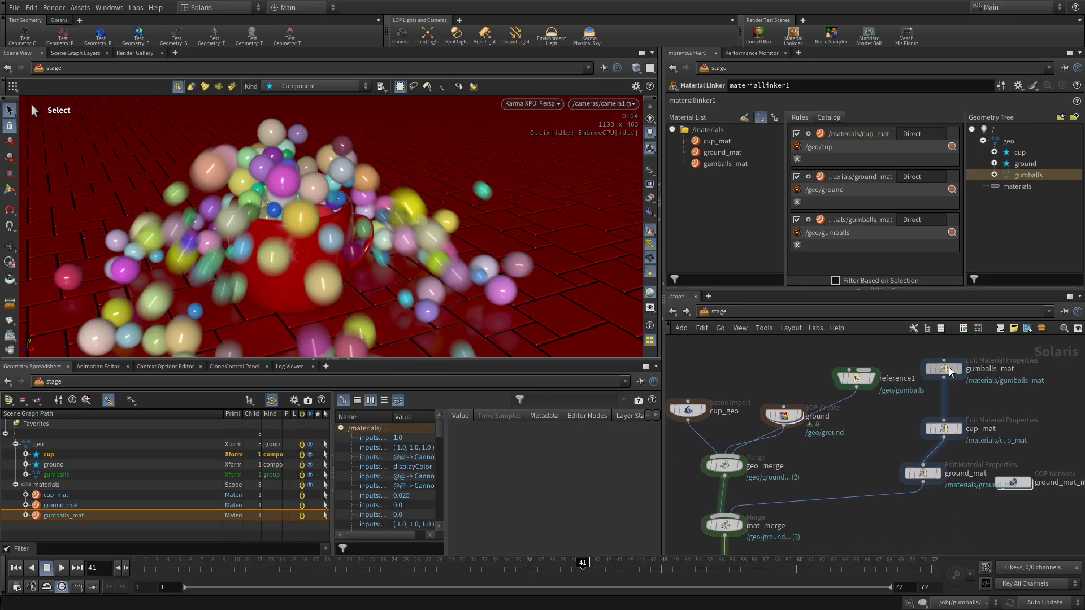
left_click(757, 233)
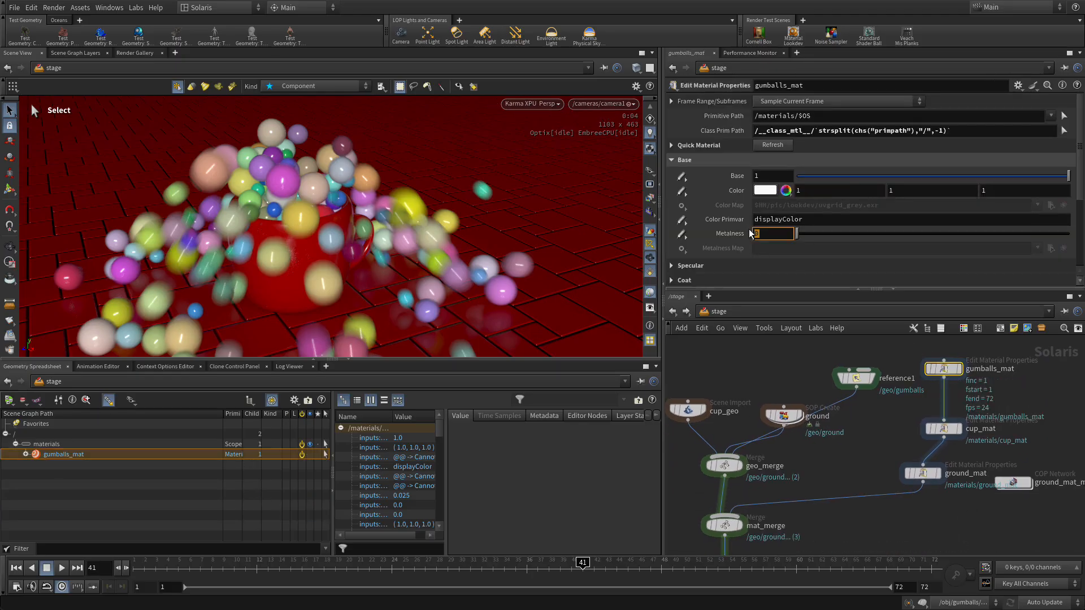
type(".8")
key("Return")
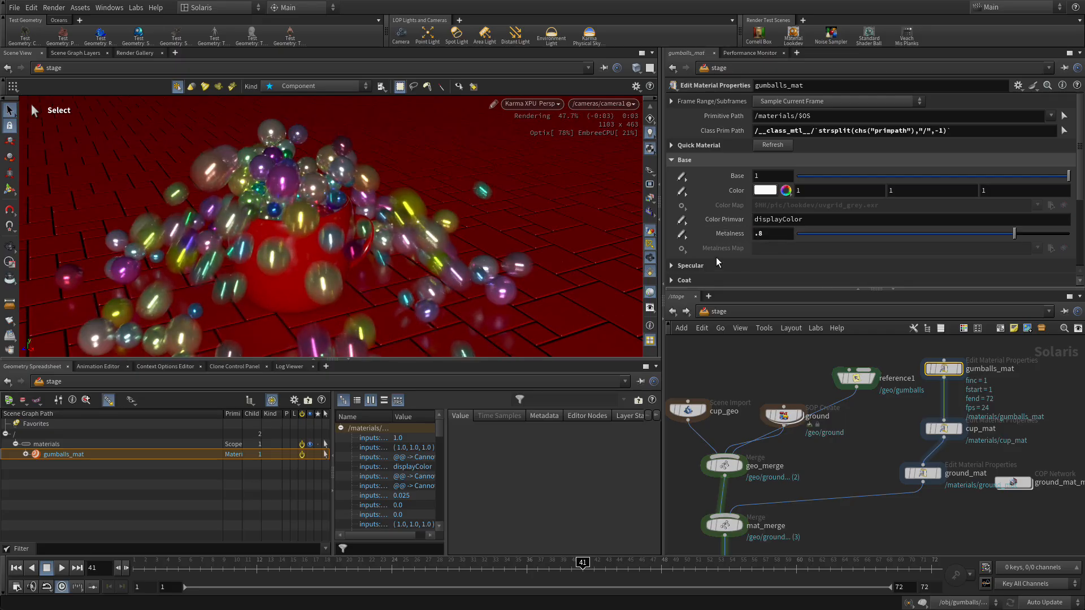
Set the specular Roughness of gumballs_mat to 0.5
scroll(713, 258, "down", 3)
left_click(714, 221)
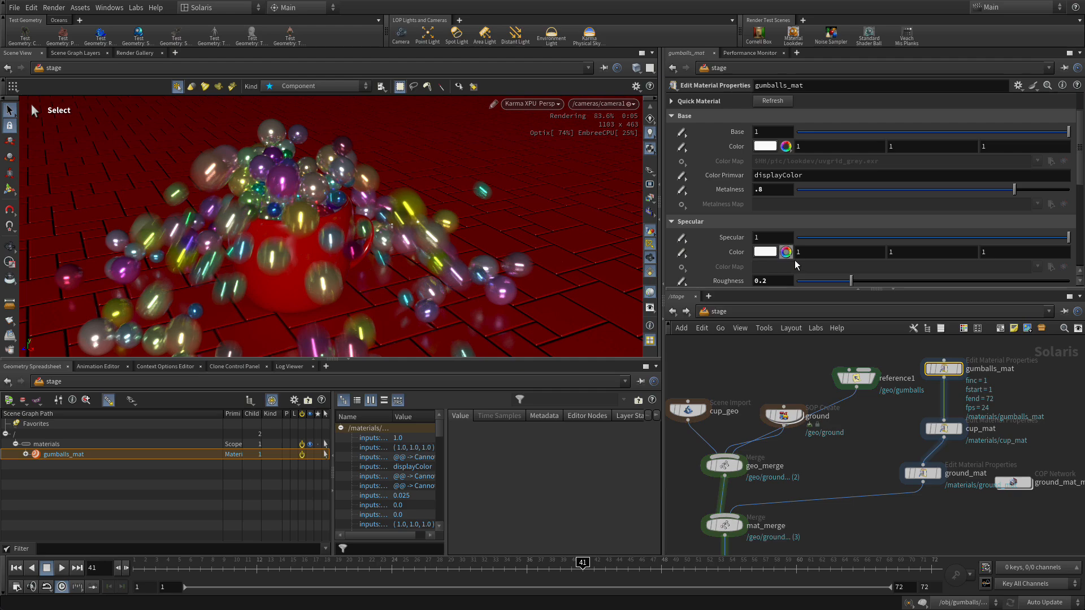
left_click(778, 281)
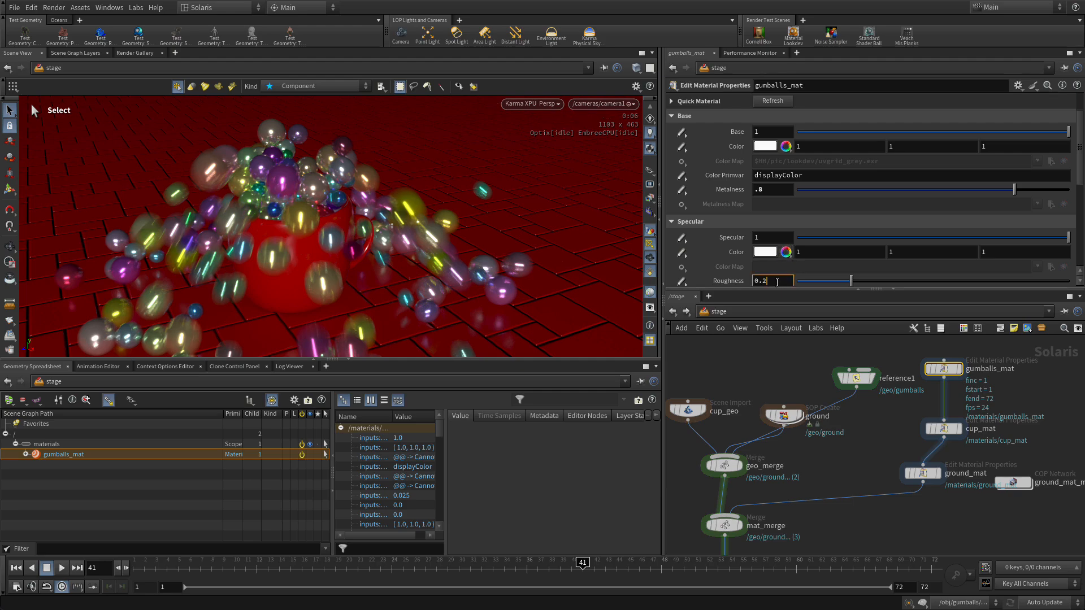
key("BackSpace")
type("5")
key("Return")
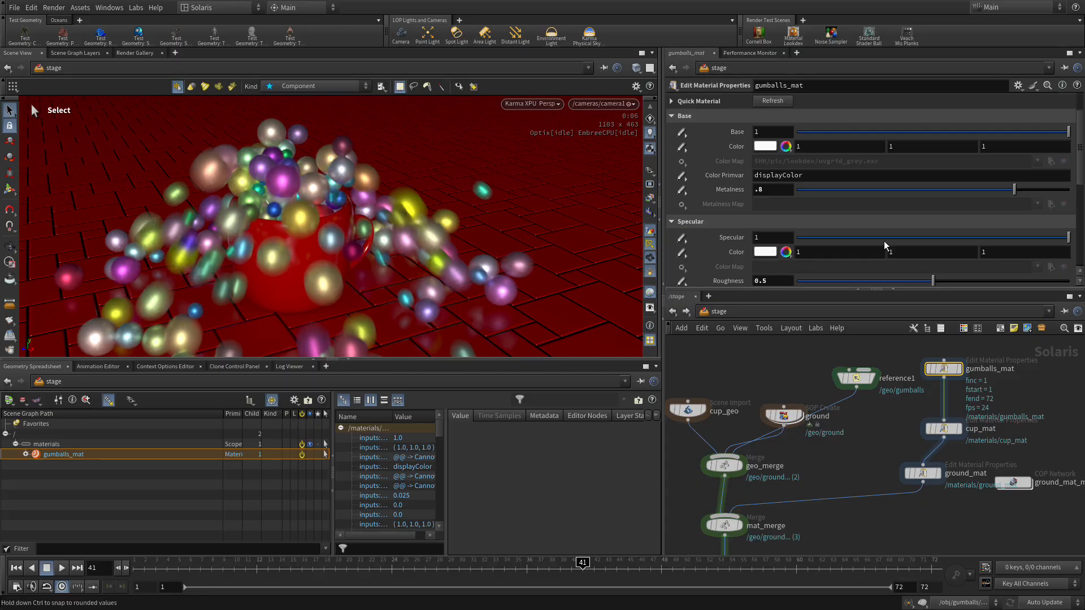
Save the current Houdini scene file
scroll(928, 527, "down", 3)
middle_click_drag(928, 526, 893, 423)
left_click(13, 7)
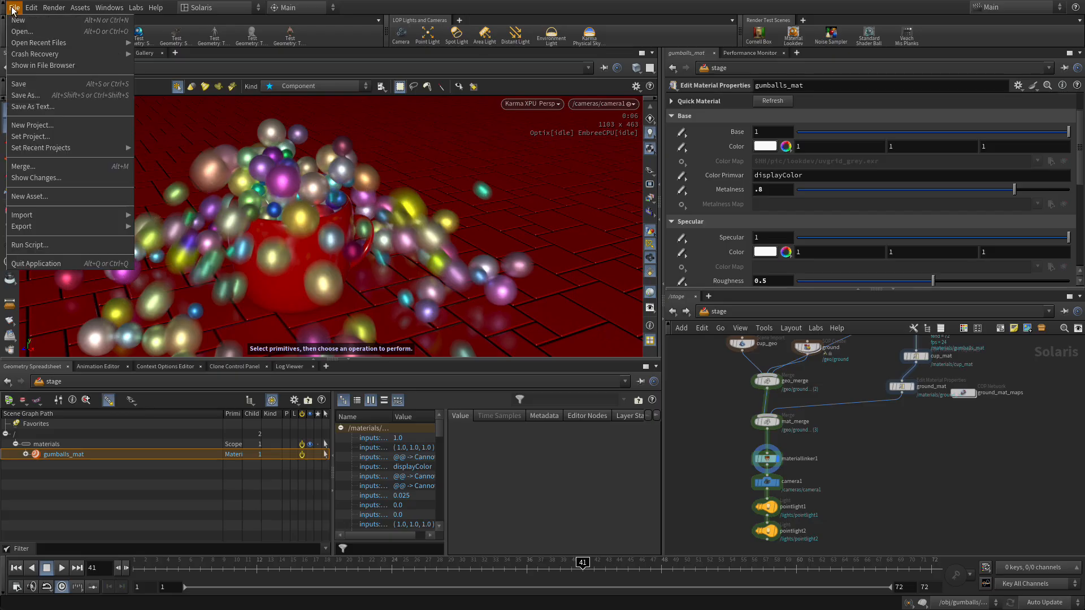
left_click(39, 84)
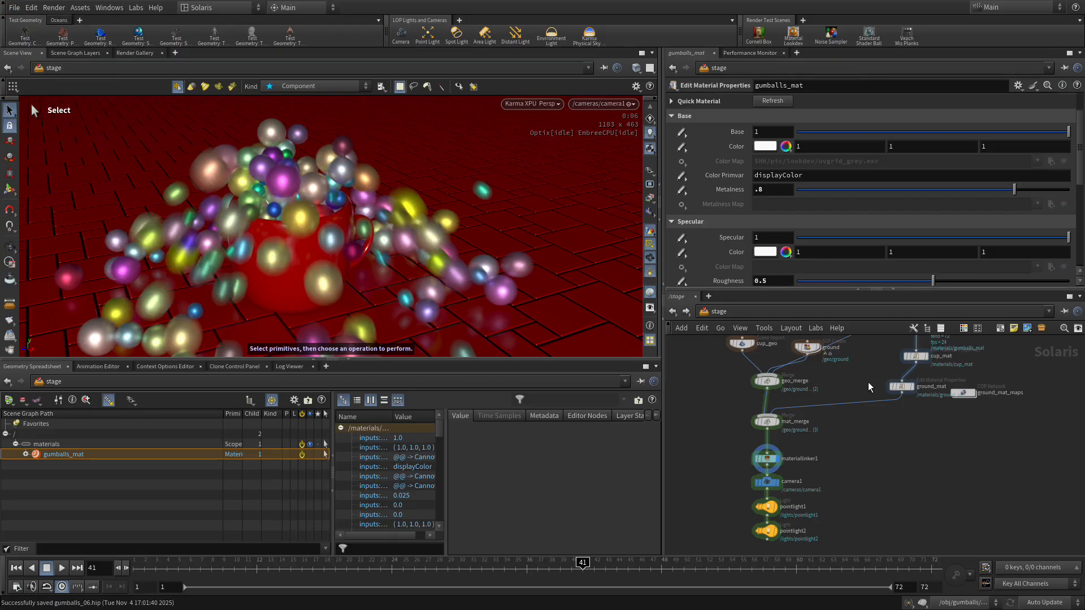
Display the stage at pointlight2 and append a Light Mixer node below it in the network
middle_click_drag(868, 470, 898, 451)
left_click(800, 515)
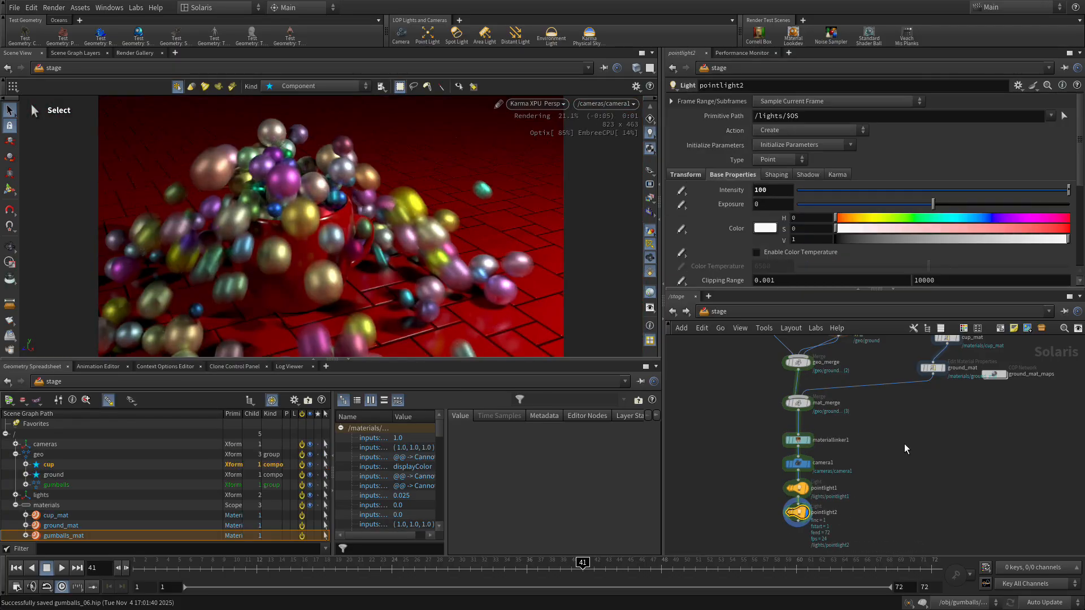
scroll(869, 468, "up", 3)
middle_click_drag(887, 498, 908, 381)
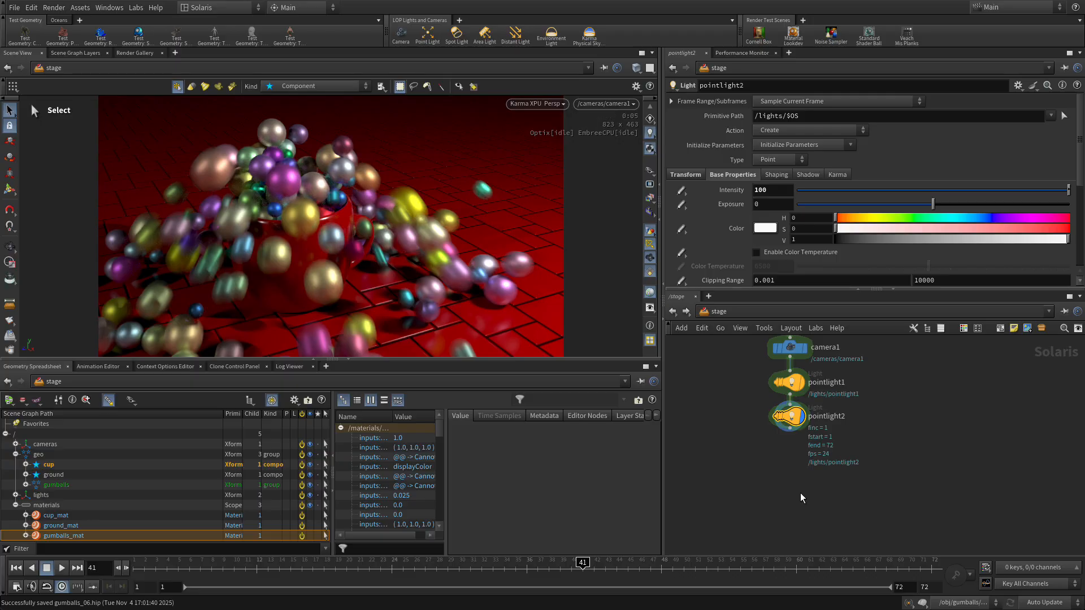
key("Tab")
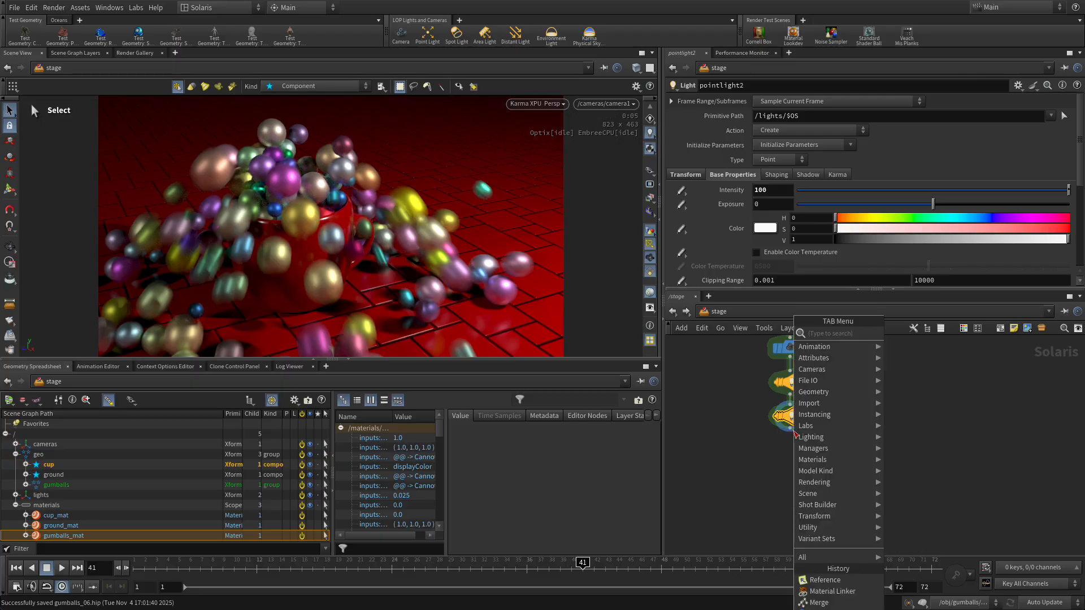
type("mix")
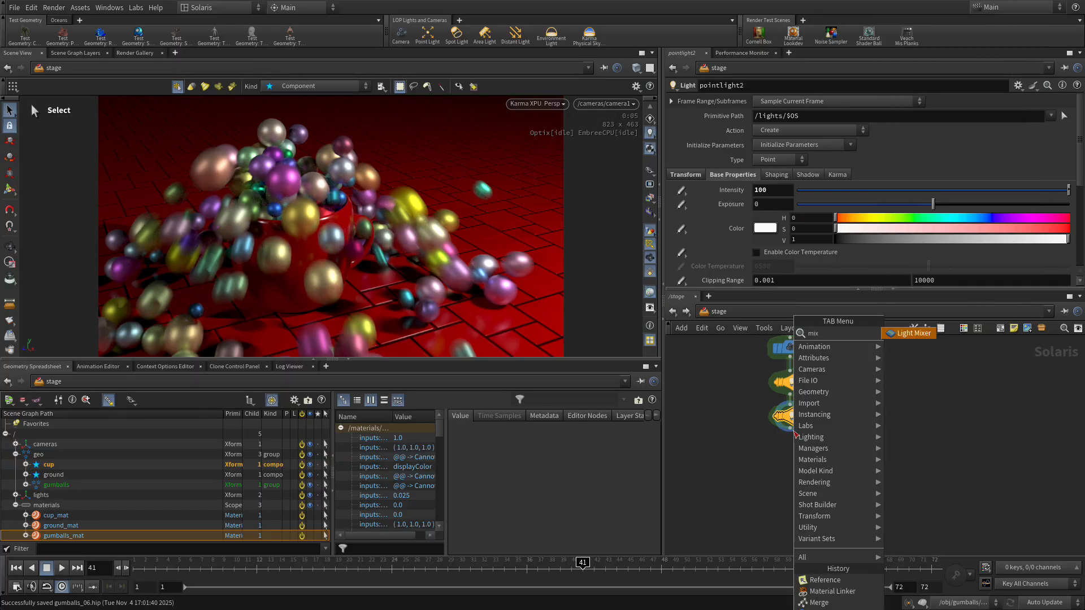
key("Return")
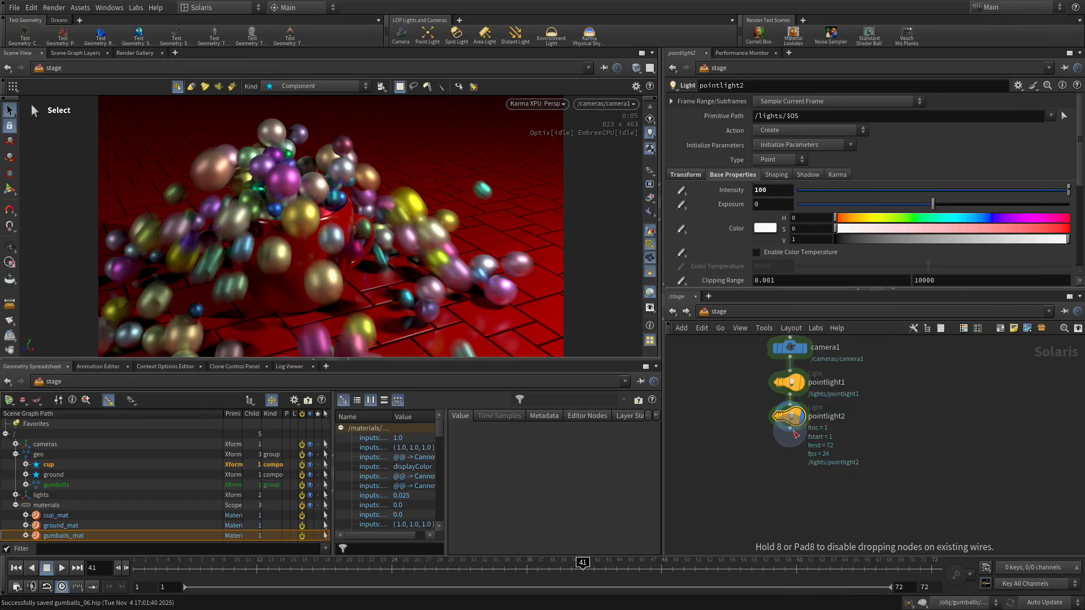
left_click(792, 485)
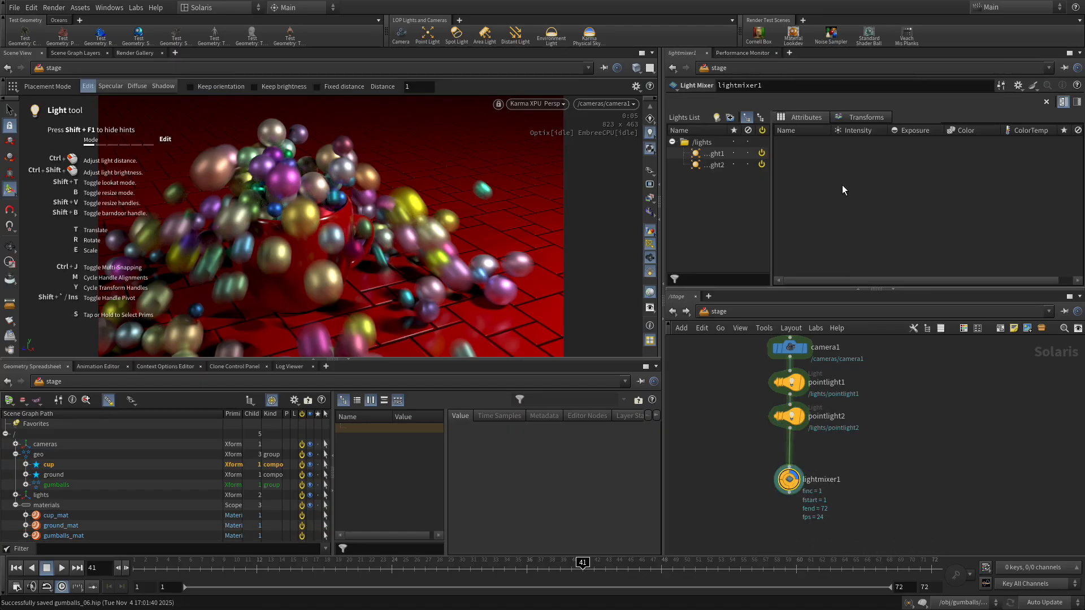
Show the Light Mixer's slider view, solo pointlight1 to preview its light alone, and turn its solo off
left_click(863, 116)
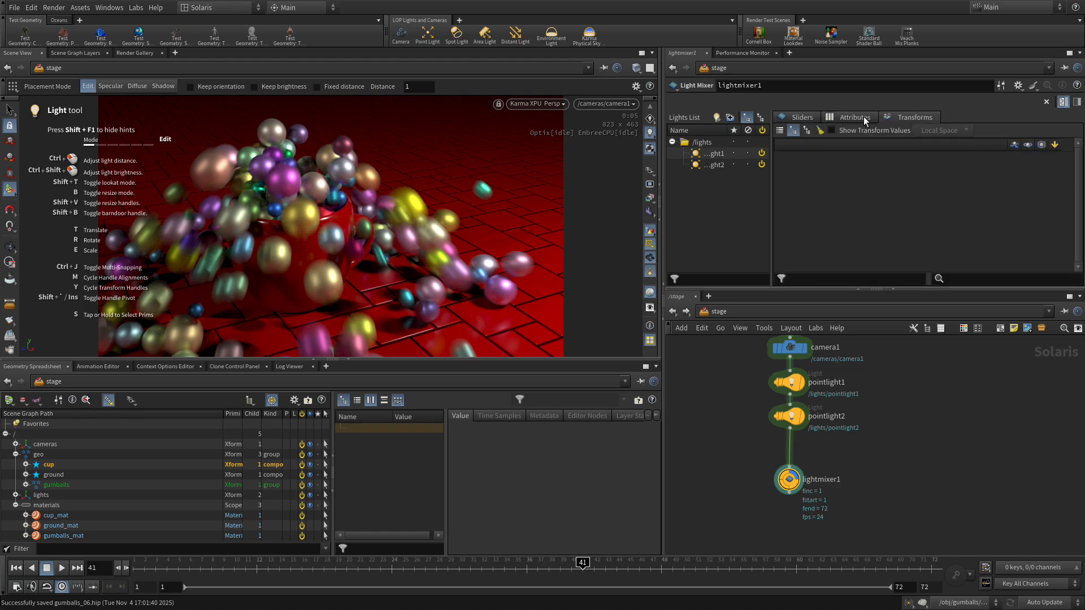
left_click(791, 117)
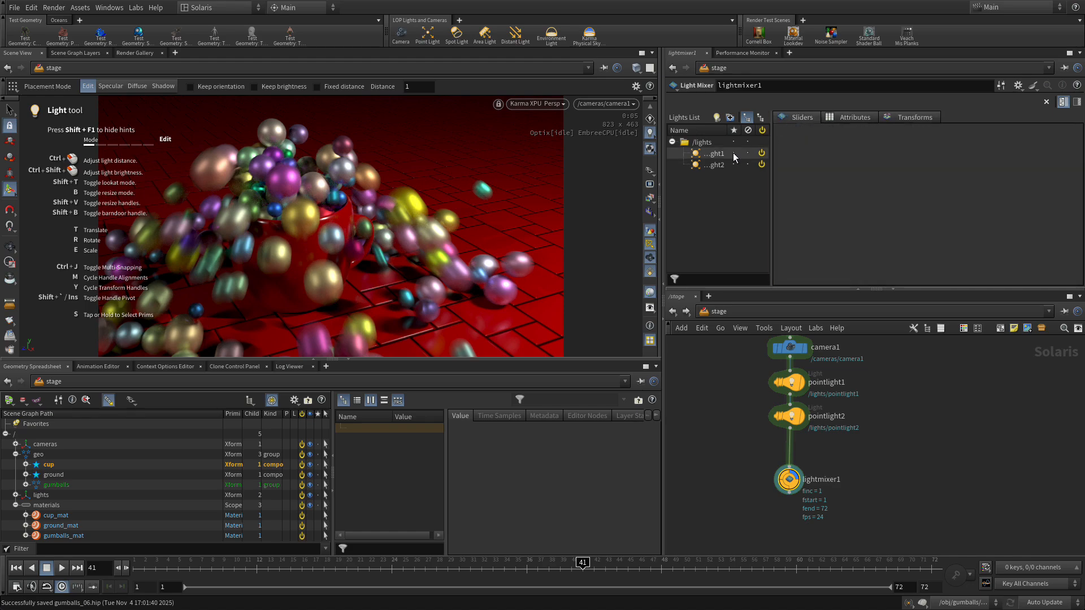
left_click(715, 154)
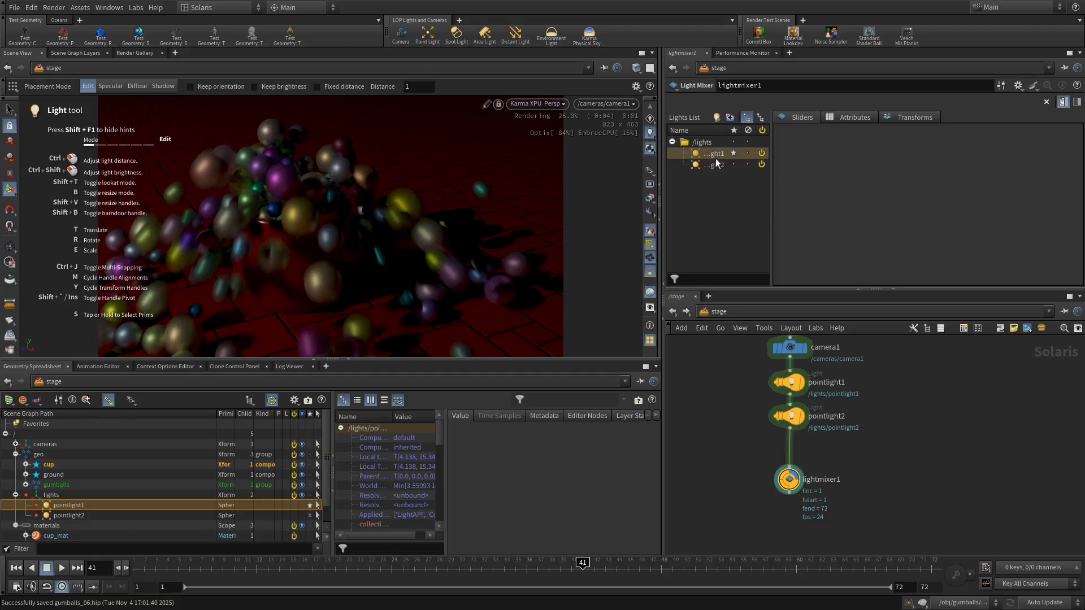
left_click(733, 153)
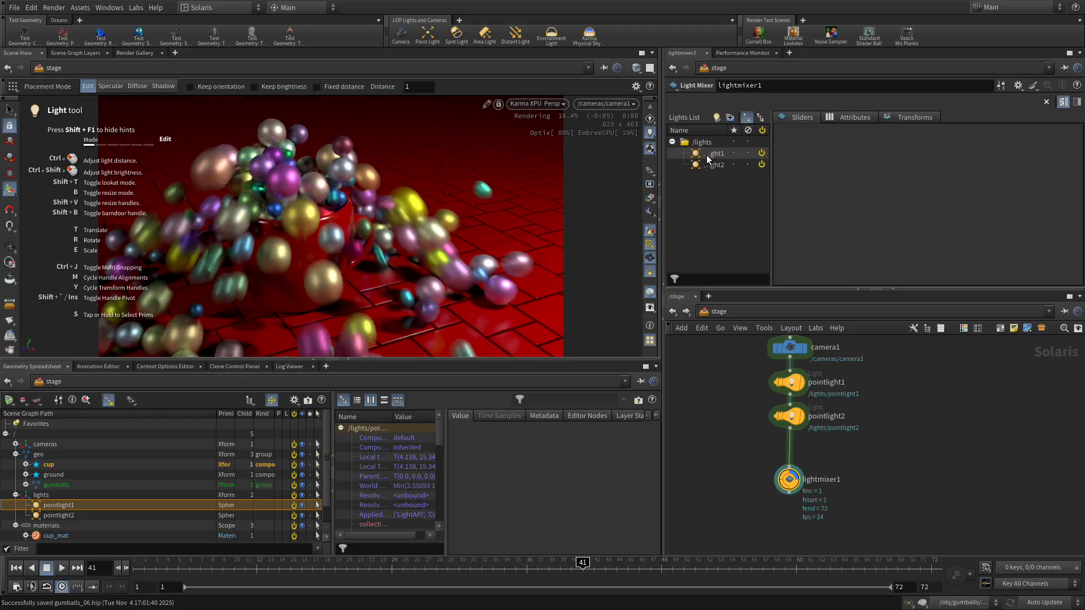
Add pointlight1 and pointlight2 to the Light Mixer's slider view and try pointlight1's intensity slider
left_click(711, 167, "shift")
left_click_drag(711, 167, 831, 160)
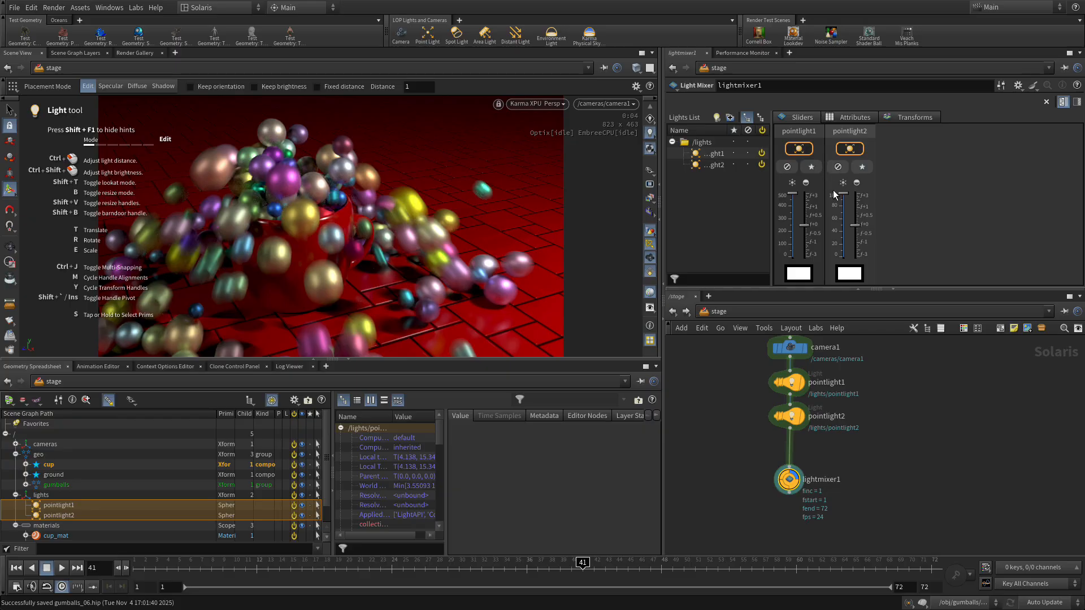
mouse_move(791, 194)
left_mouse_down()
mouse_move(792, 213)
mouse_move(792, 194)
left_mouse_up()
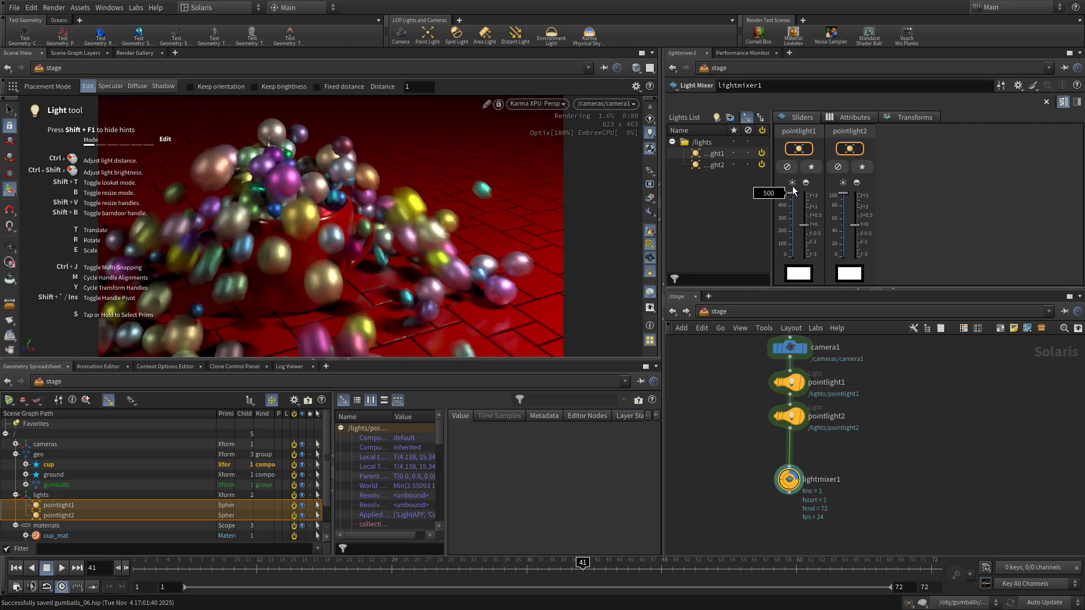
Try an intensity of 600 for pointlight1 in the Light Mixer's attribute table
left_click(844, 117)
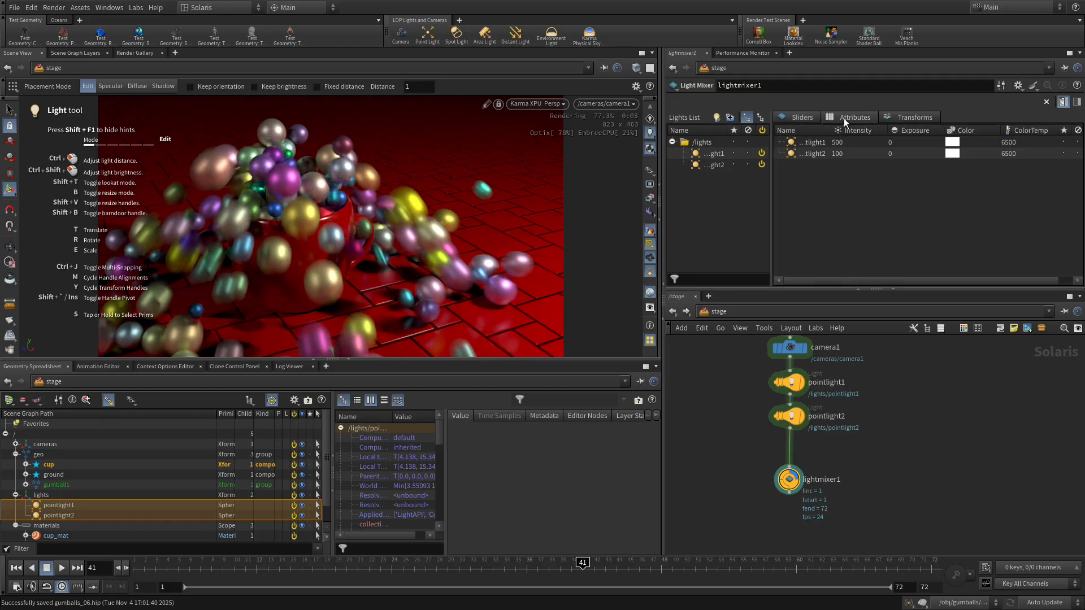
left_click(836, 155)
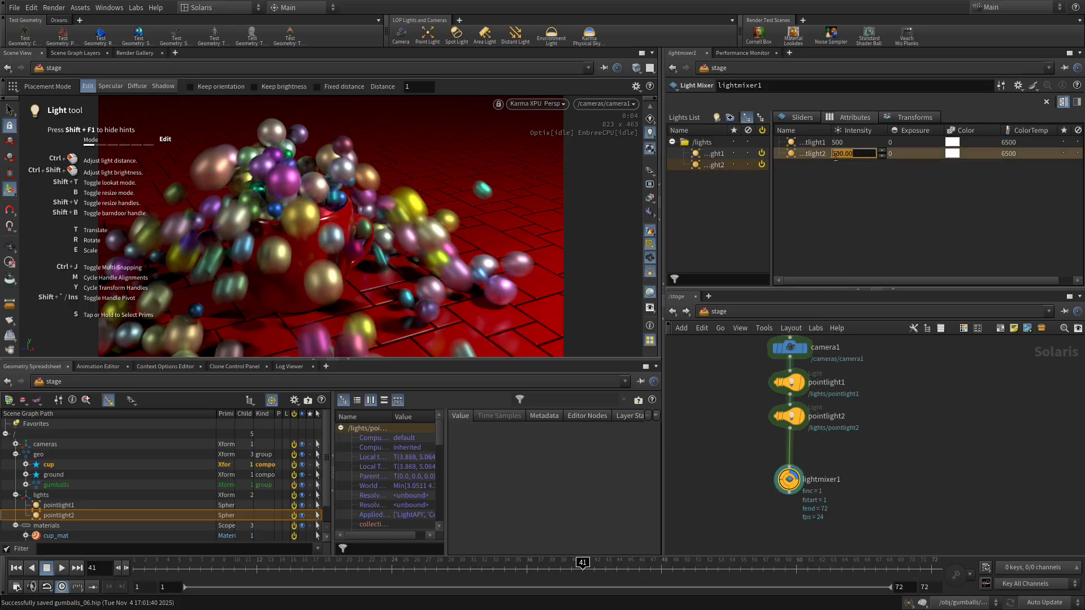
double_click(837, 154)
double_click(839, 143)
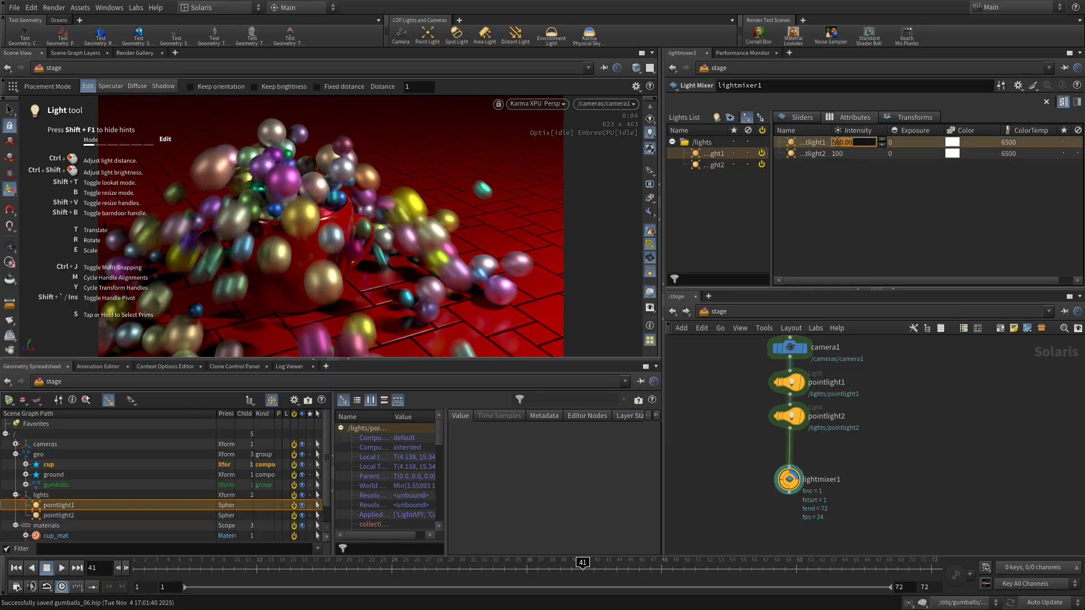
type("600")
key("Return")
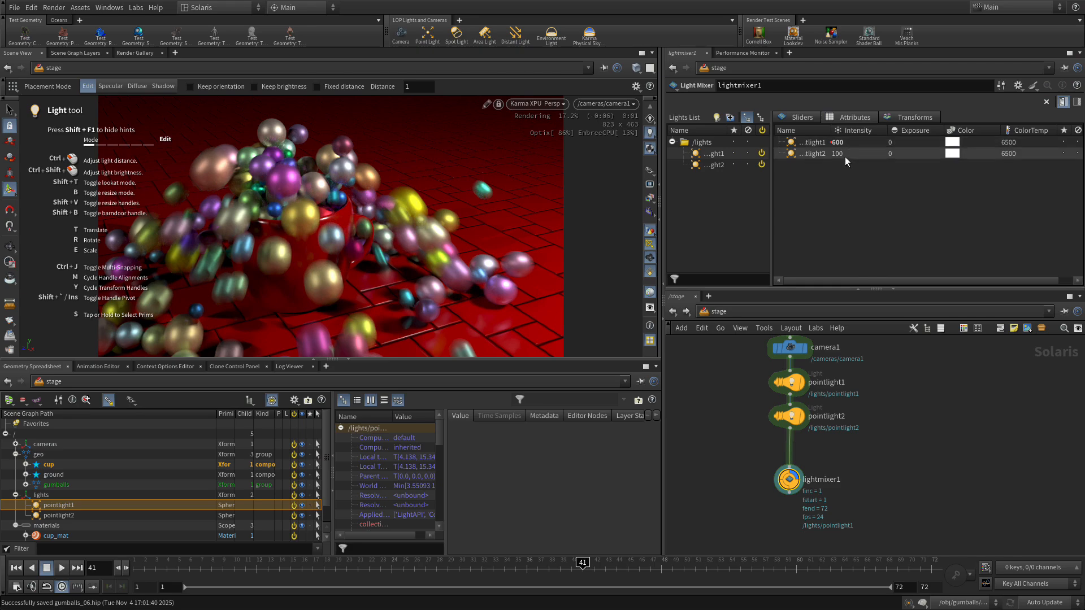
Set pointlight1's intensity to 300 in the Light Mixer's attribute table
double_click(837, 143)
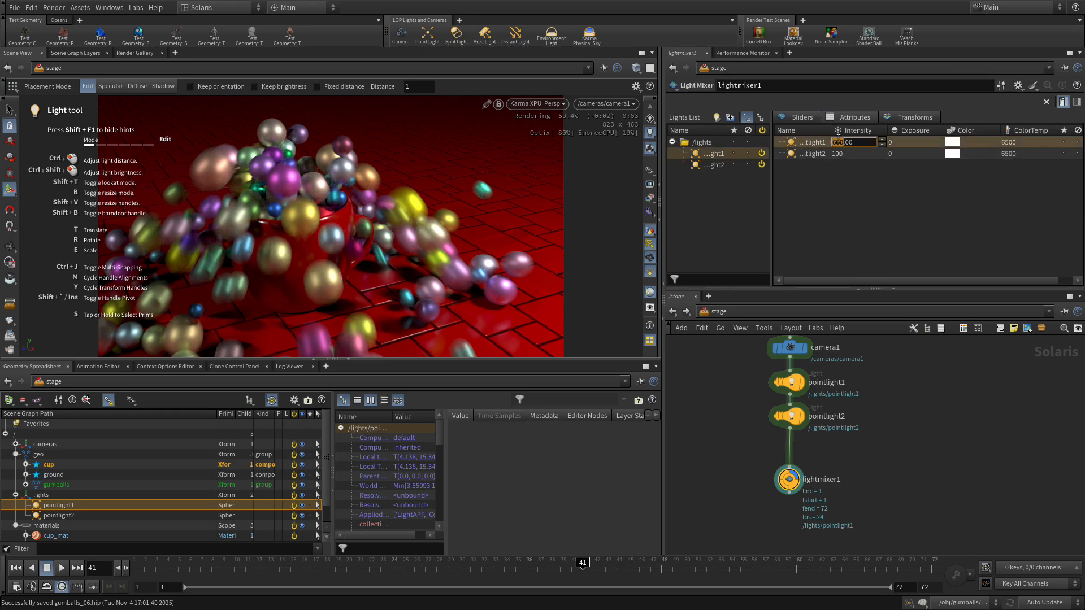
type("300")
key("Return")
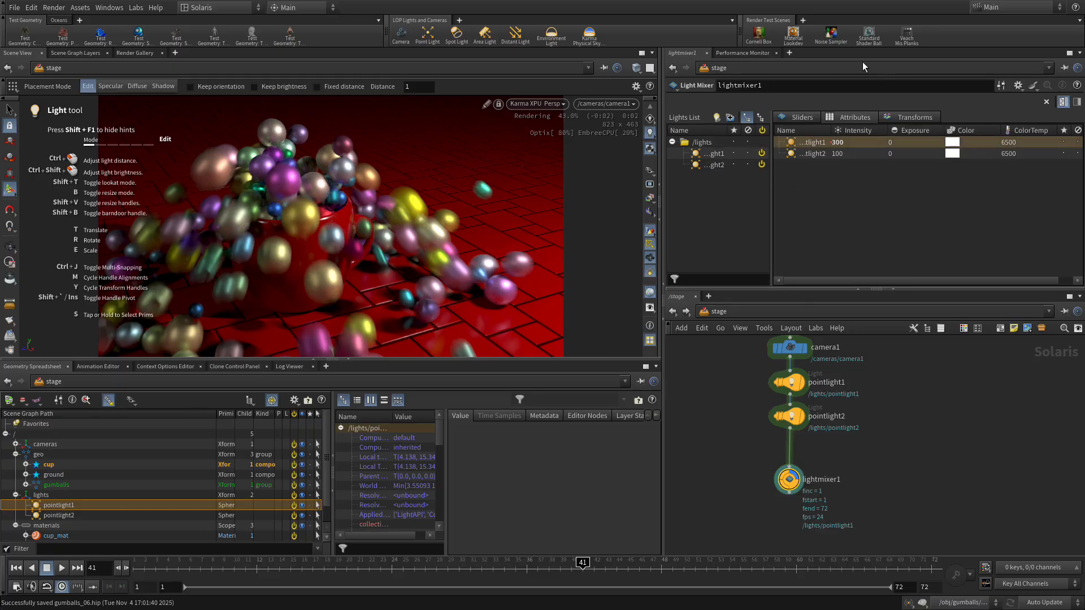
Solo each point light in the Light Mixer's slider view to preview it, hiding the viewport tool hints and turning the solo off
left_click(801, 116)
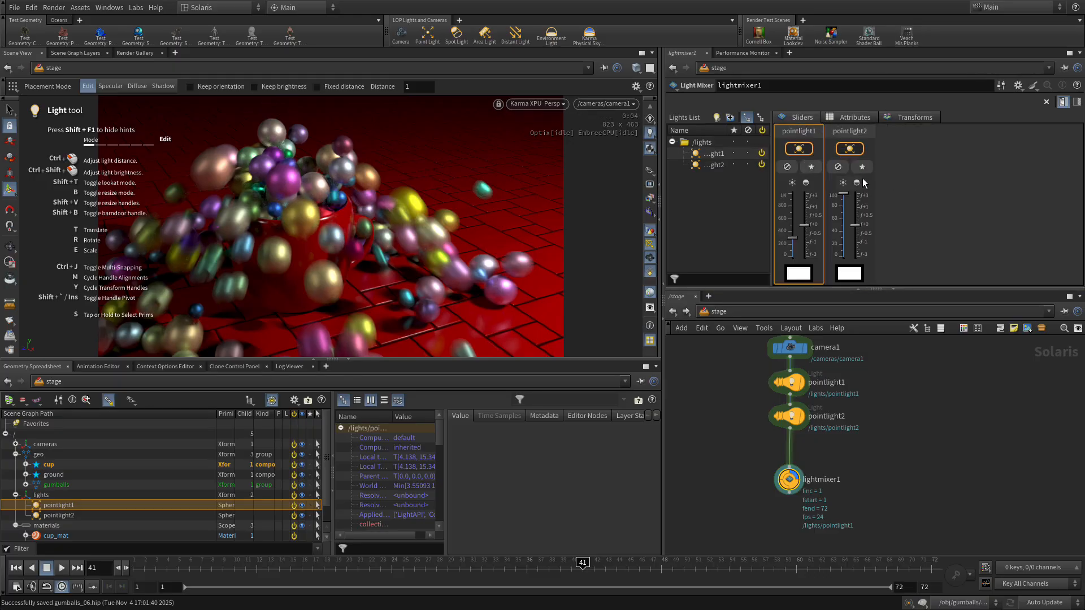
left_click(813, 167)
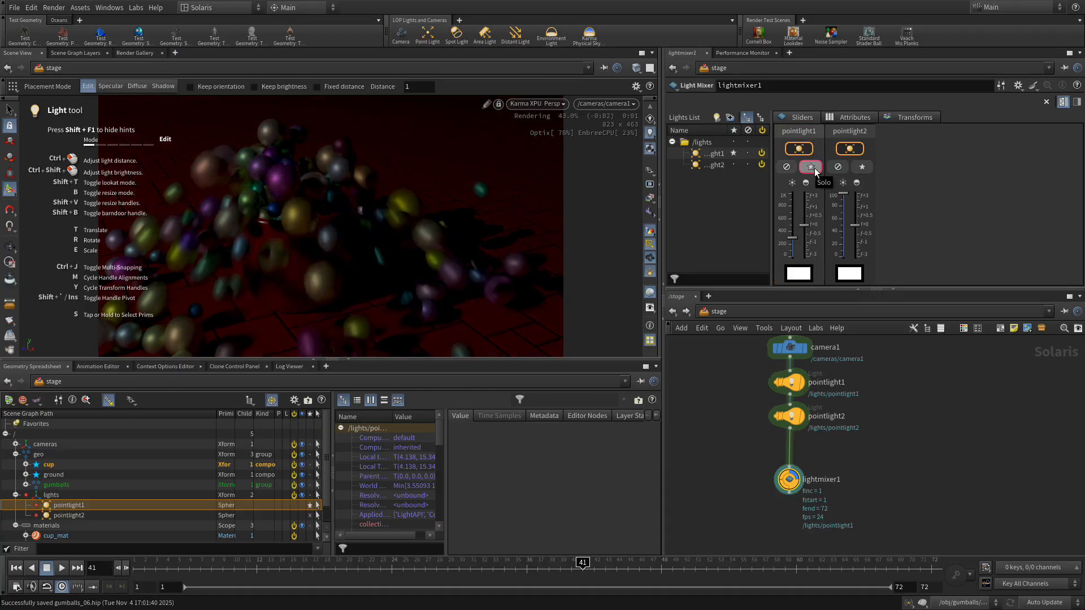
left_click(867, 170)
left_click(810, 167)
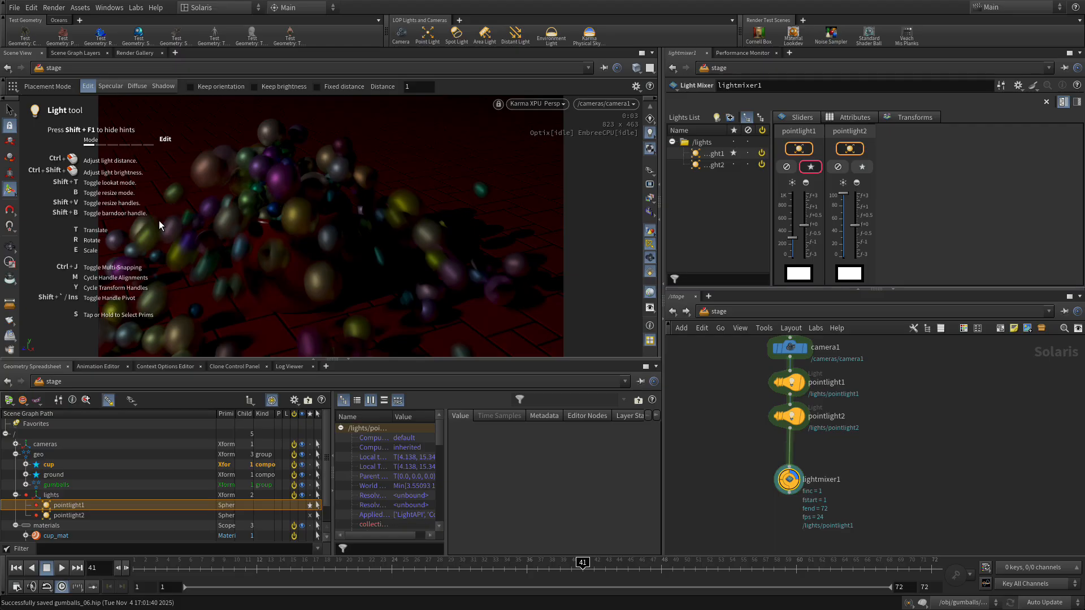
key("shift+F1")
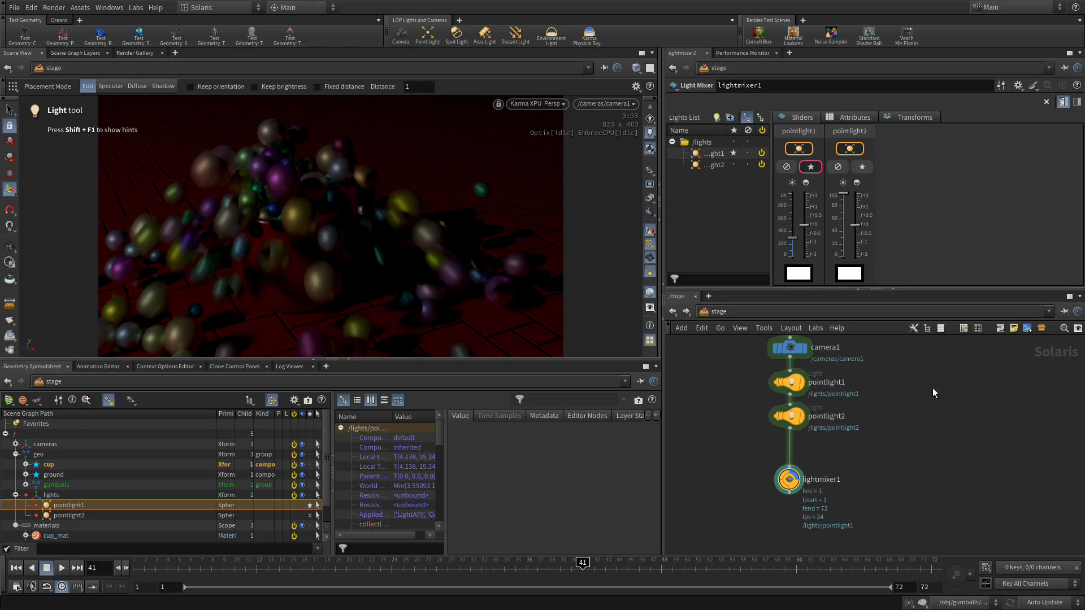
left_click(811, 167)
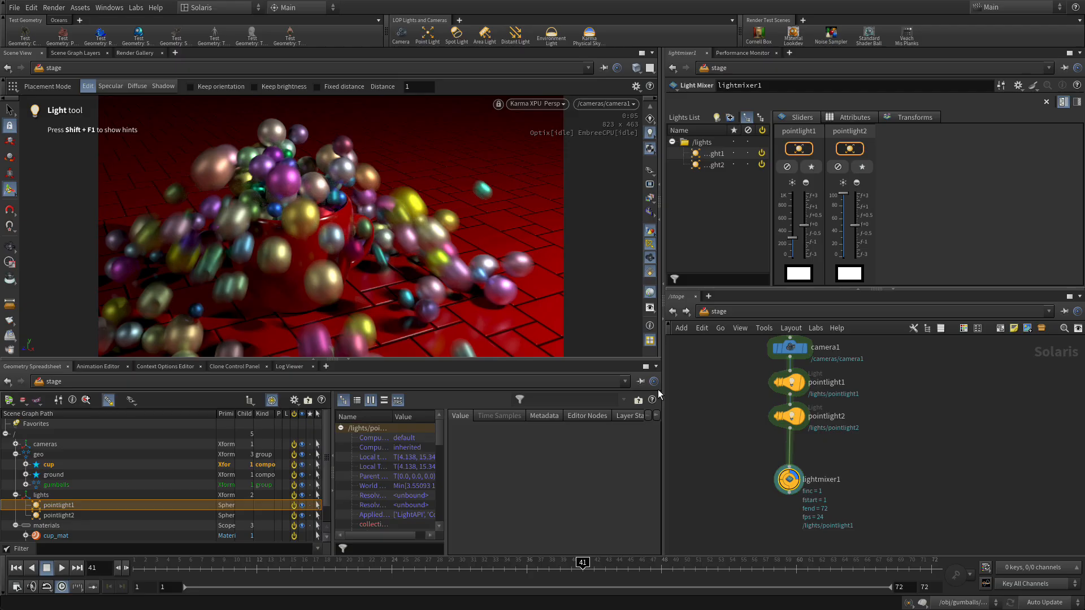
Add Karma render nodes, karmarendersettings with its usdrender_rop1, to the stage network below lightmixer1
middle_click_drag(906, 480, 881, 382)
key("Tab")
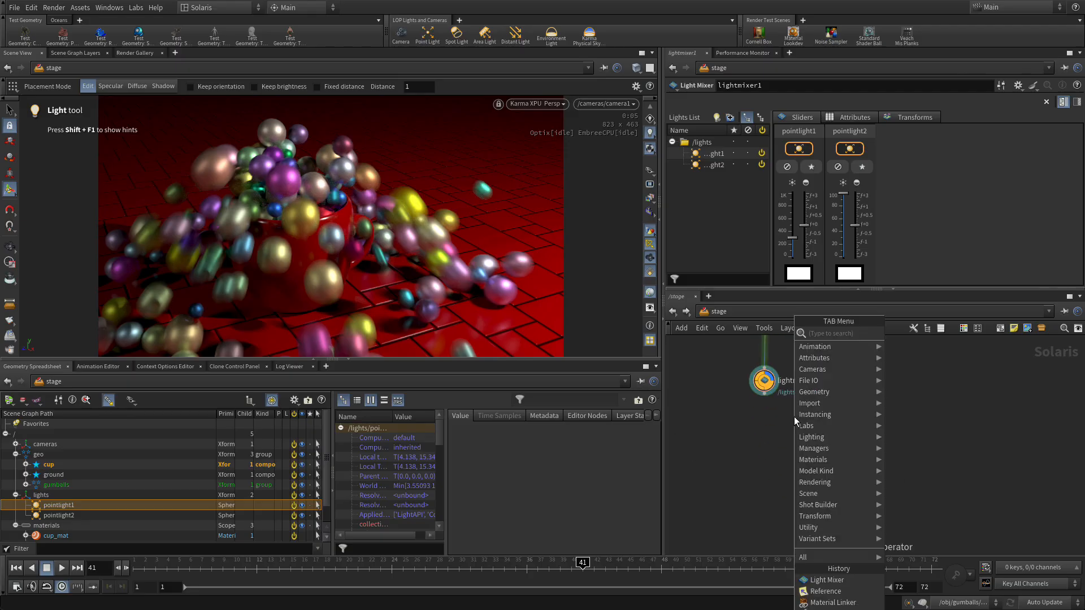
type("karma")
key("Return")
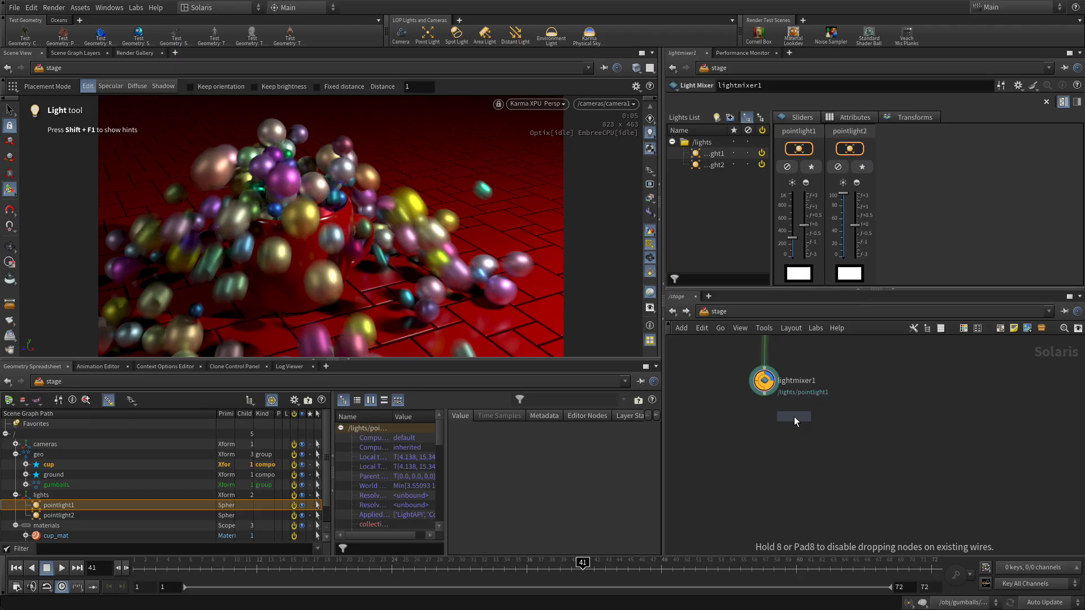
left_click(762, 456)
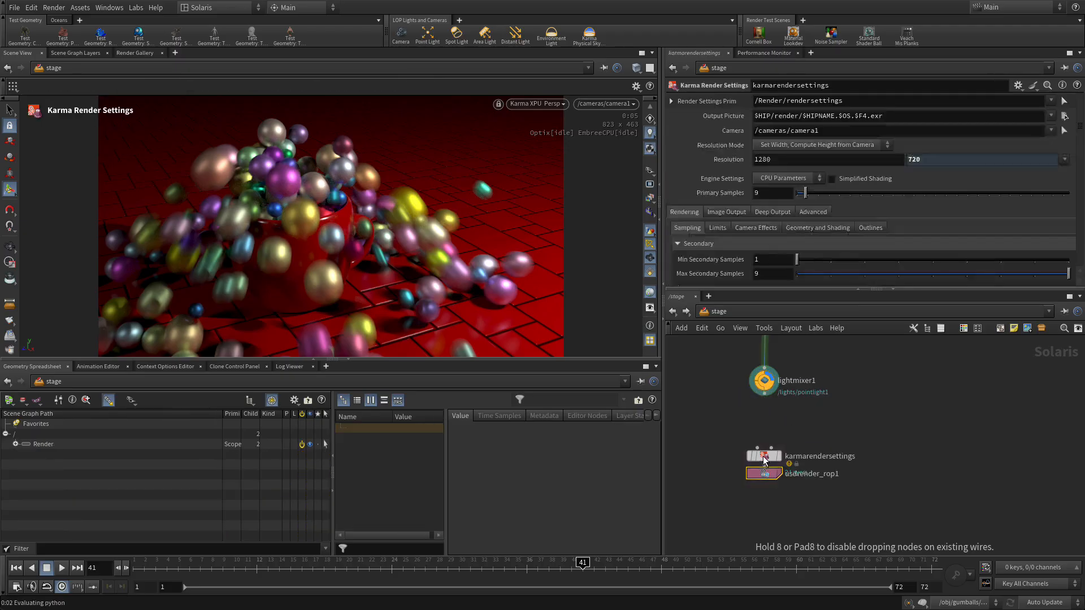
left_click(798, 519)
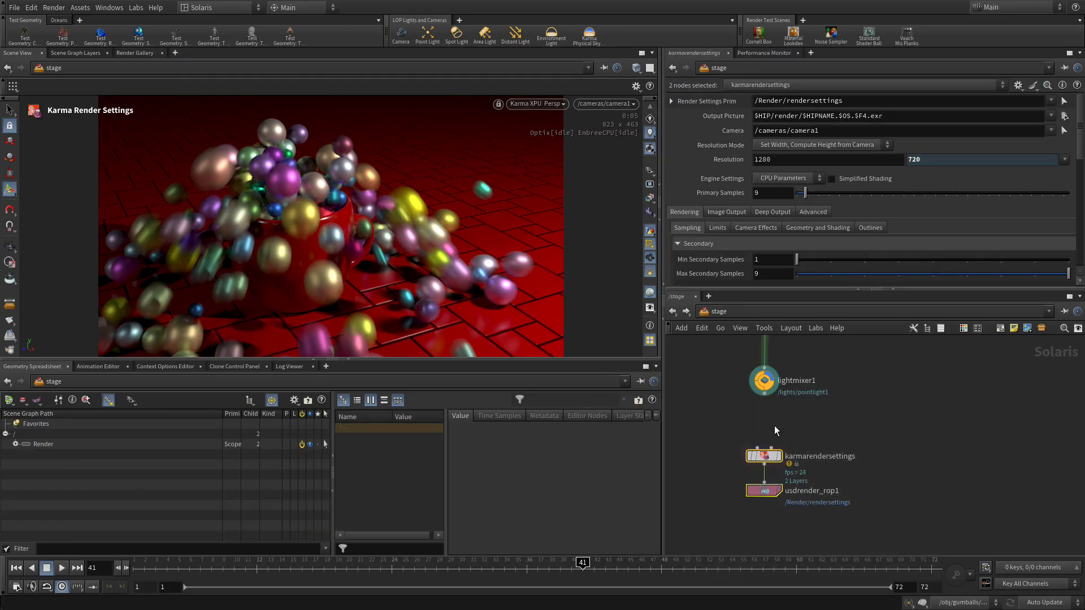
Connect lightmixer1's output to karmarendersettings' input stage, and display and select karmarendersettings
left_click(767, 398)
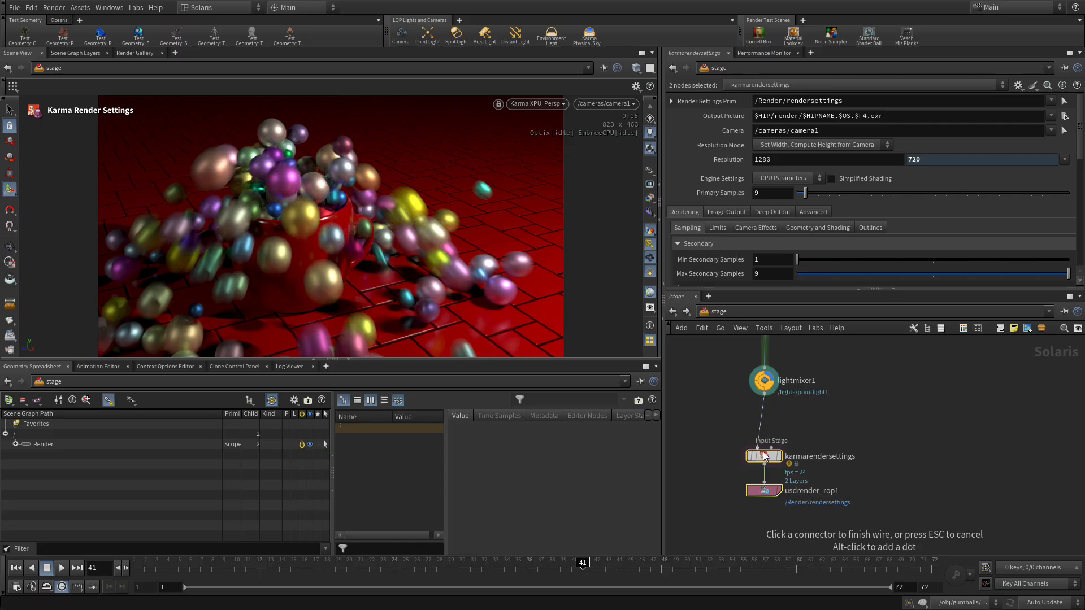
left_click(764, 450)
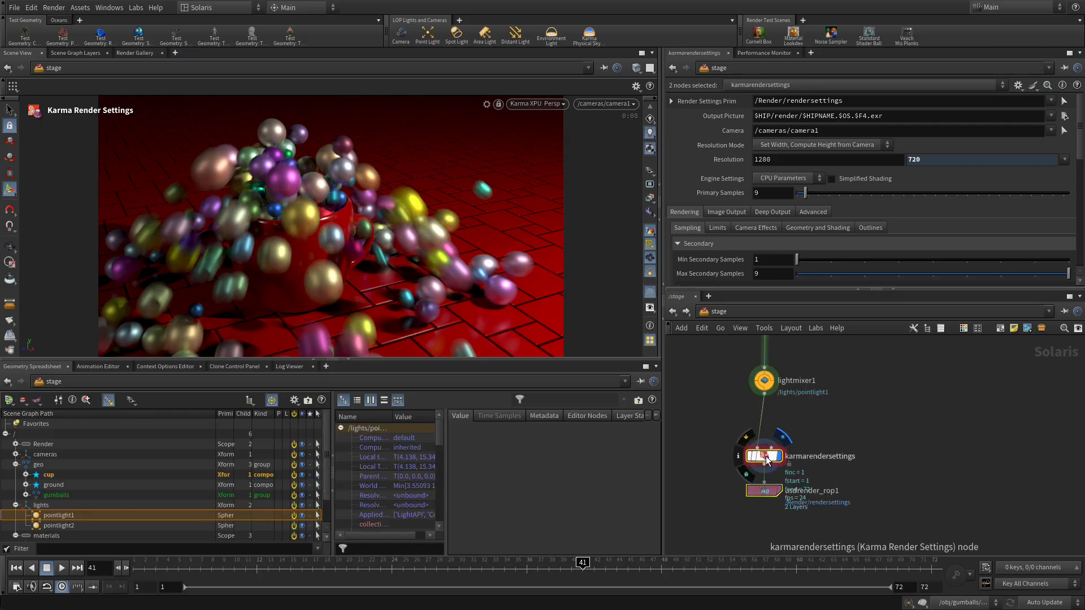
left_click(780, 456)
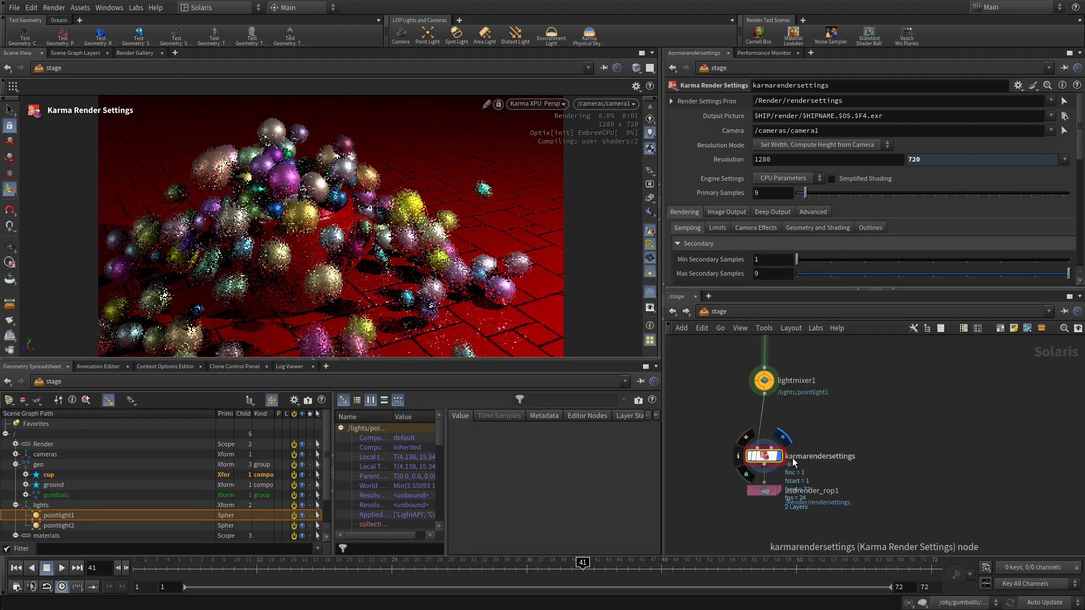
Set karmarendersettings' engine to XPU and its image filter denoiser to NVIDIA OptiX Denoiser
left_click(783, 177)
left_click(775, 192)
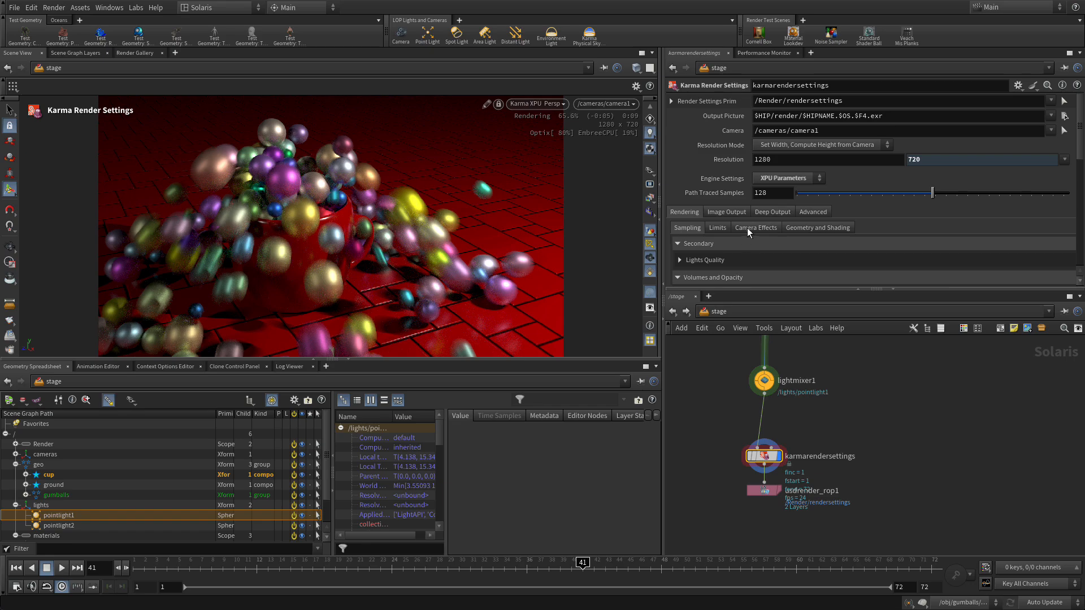
left_click(730, 210)
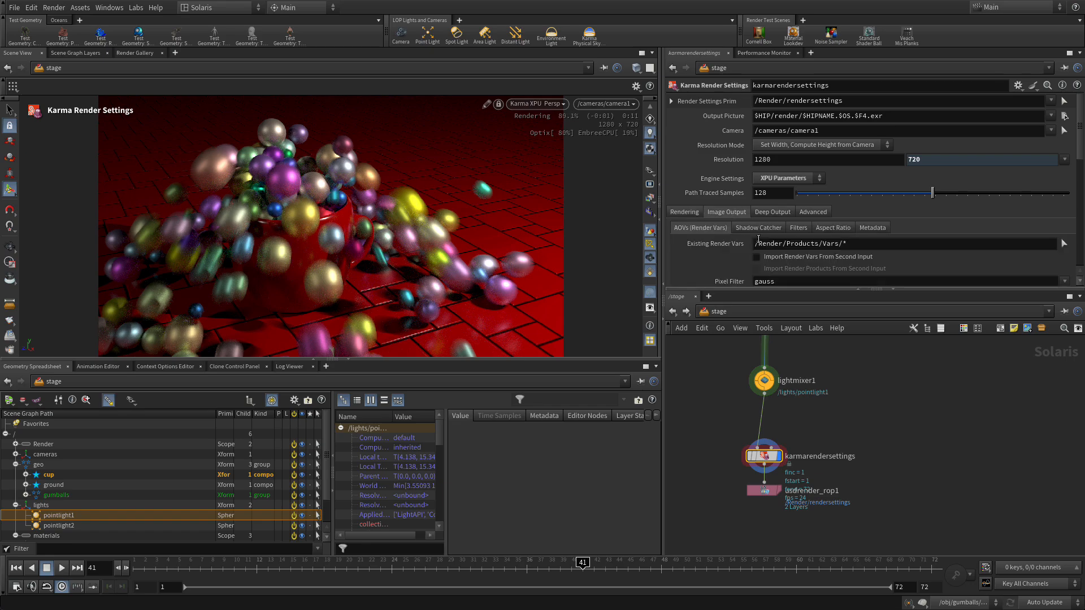
left_click(798, 227)
scroll(833, 239, "down", 3)
left_click(780, 186)
left_click(786, 209)
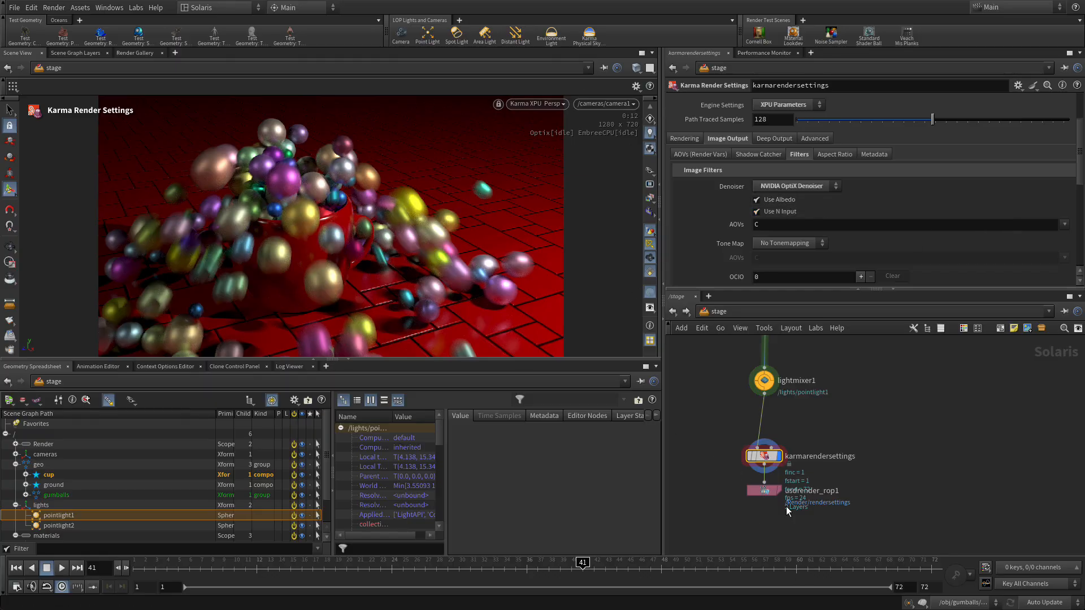
Set the output picture to $HIP/render/gumballs_$F2.exr and save the scene file
mouse_move(751, 477)
scroll(746, 172, "up", 3)
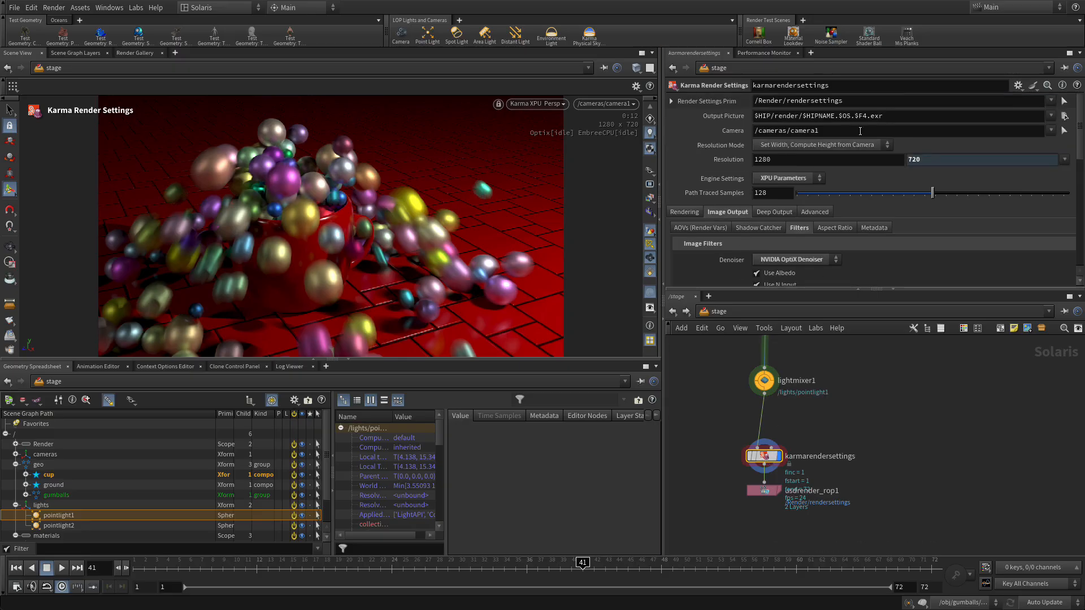
left_click_drag(867, 115, 801, 115)
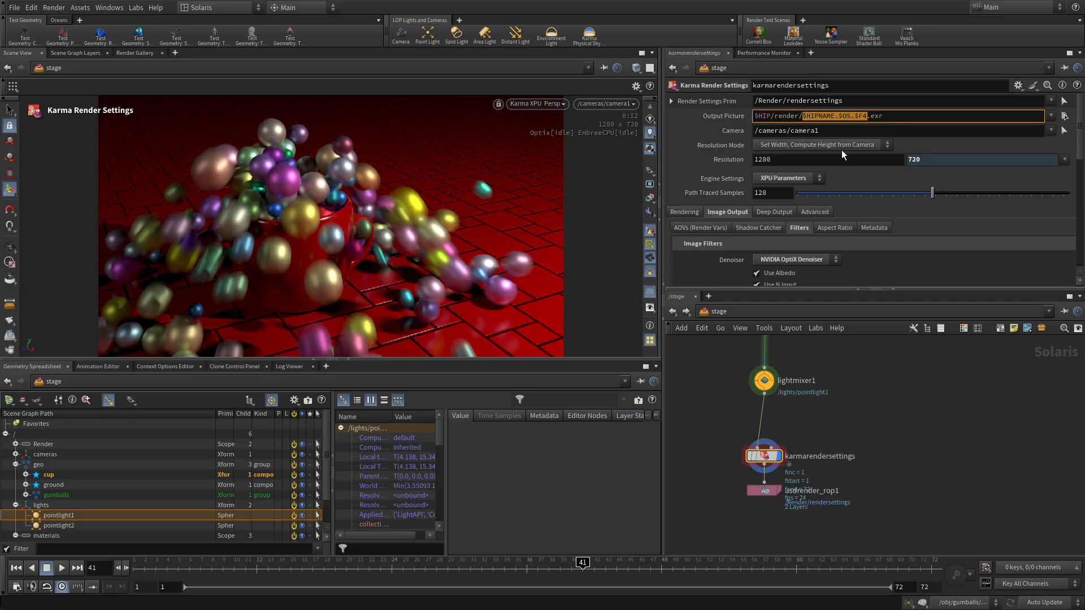
type("gu")
type("mballs_$F2")
key("Return")
key("ctrl+s")
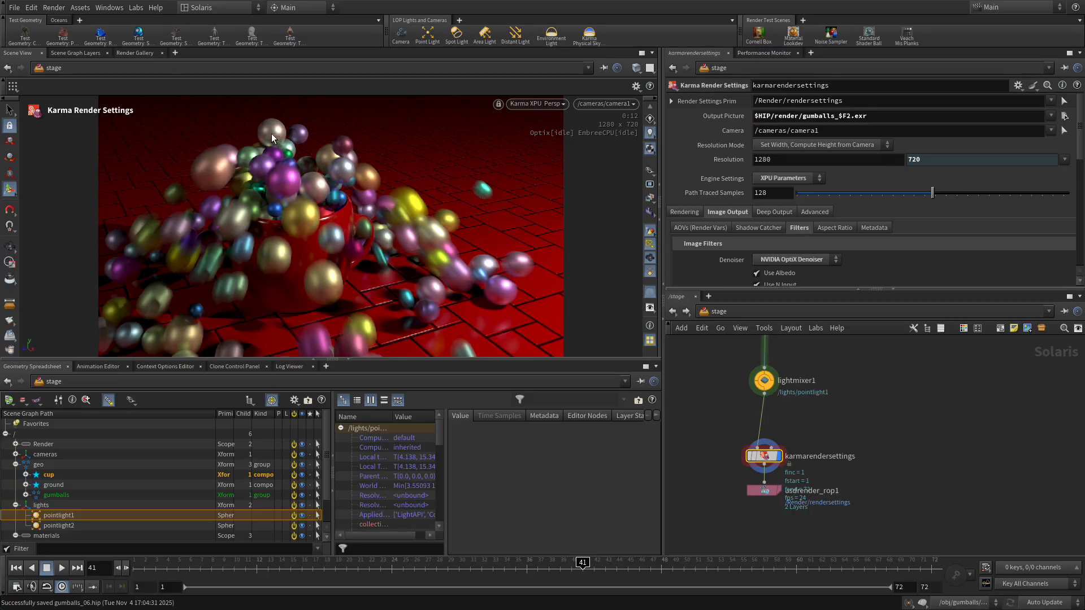
left_click(17, 7)
left_click(49, 85)
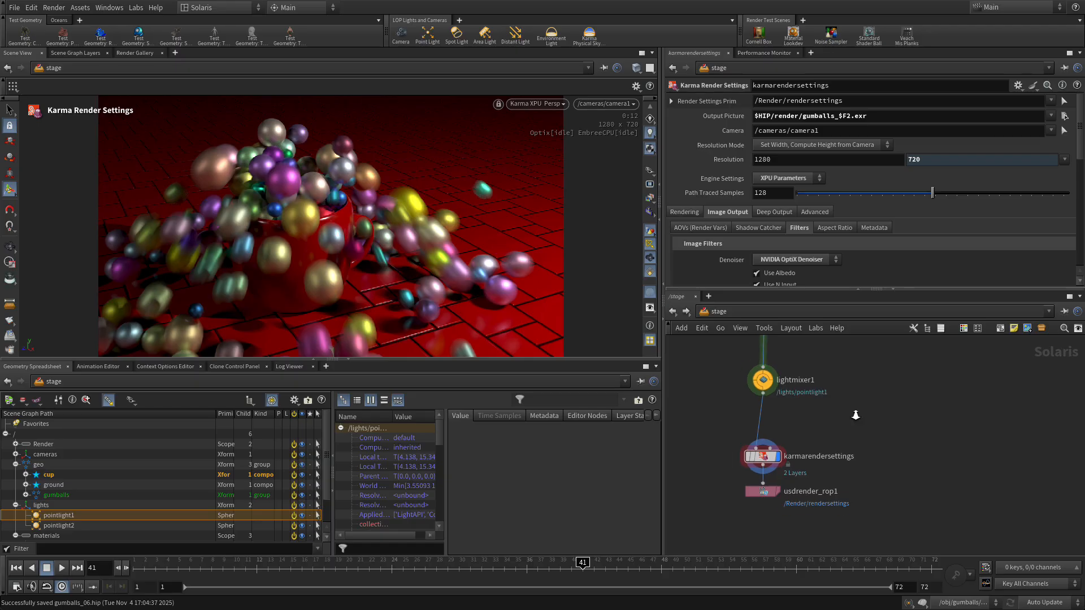
Lay out the nodes of the stage network automatically into a tidy chain
scroll(855, 416, "up", 1)
key("l")
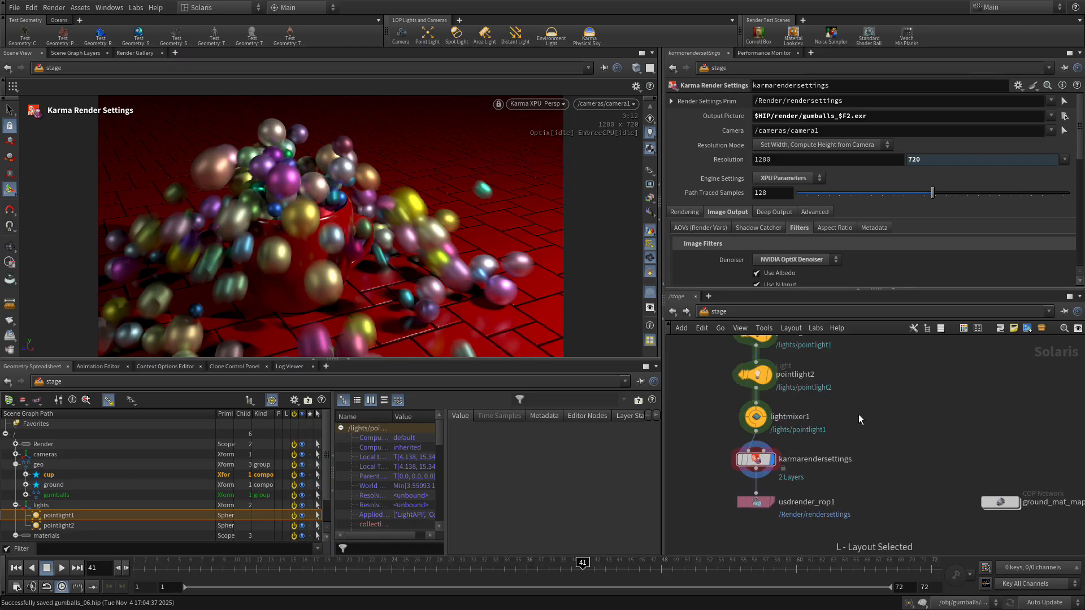
right_click_drag(879, 407, 861, 407)
middle_click_drag(865, 409, 845, 456)
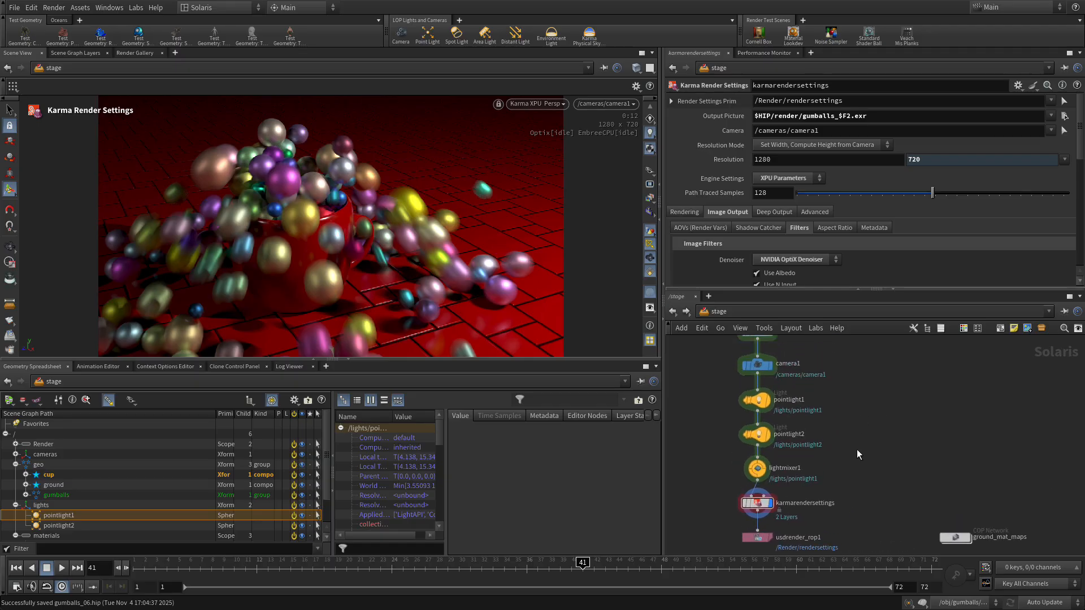
right_click_drag(854, 449, 807, 451)
left_click_drag(907, 494, 918, 379)
right_click_drag(846, 507, 899, 454)
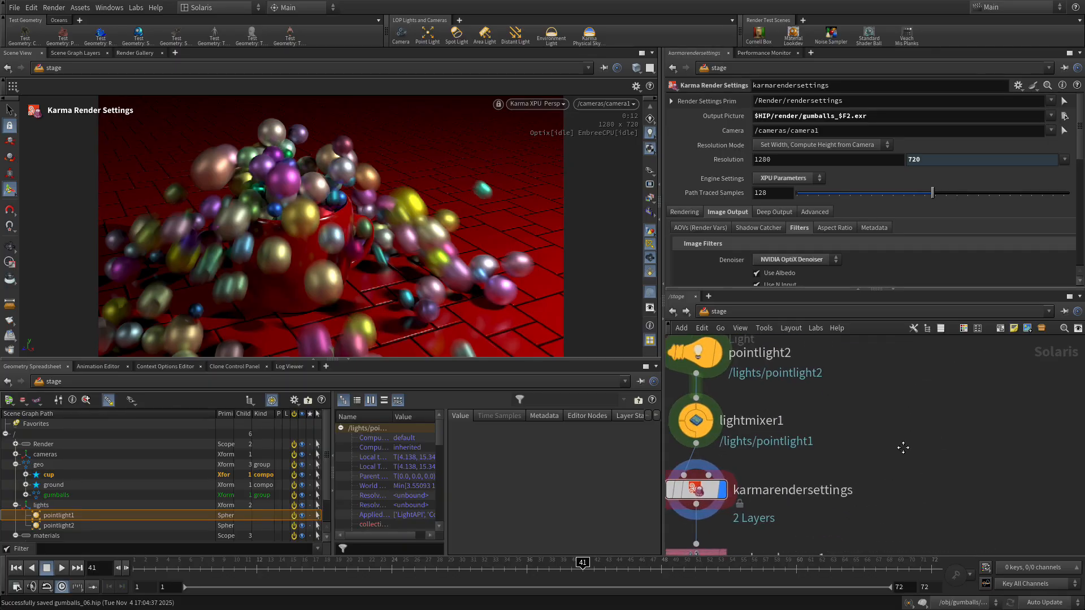
Set usdrender_rop1's valid frame range to Render Specific Frame Range and render frames 1 to 72 to disk
middle_click_drag(888, 456, 1009, 390)
left_click(809, 498)
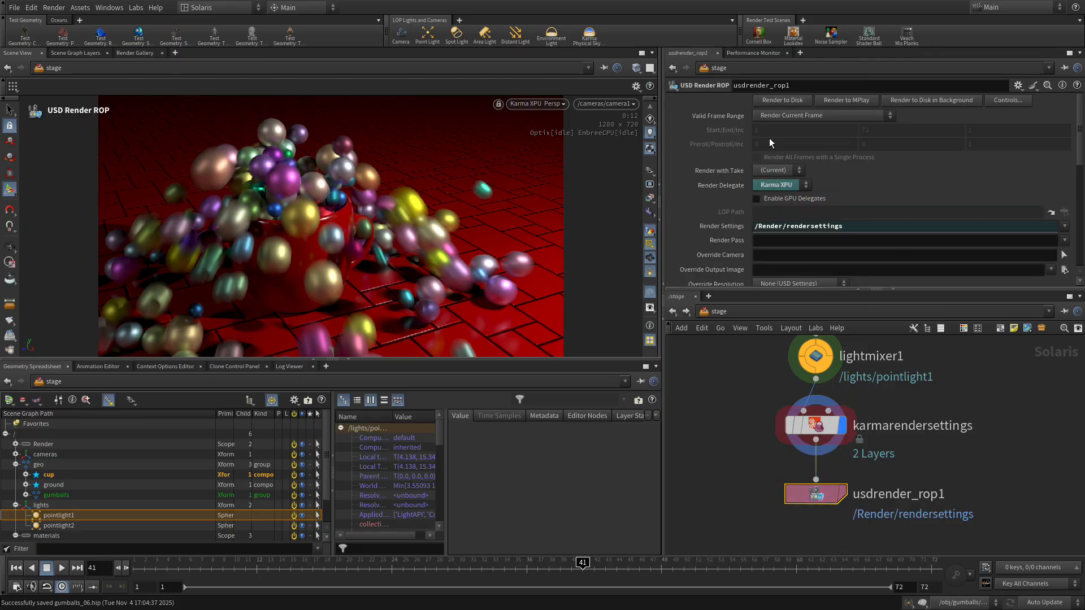
left_click(778, 116)
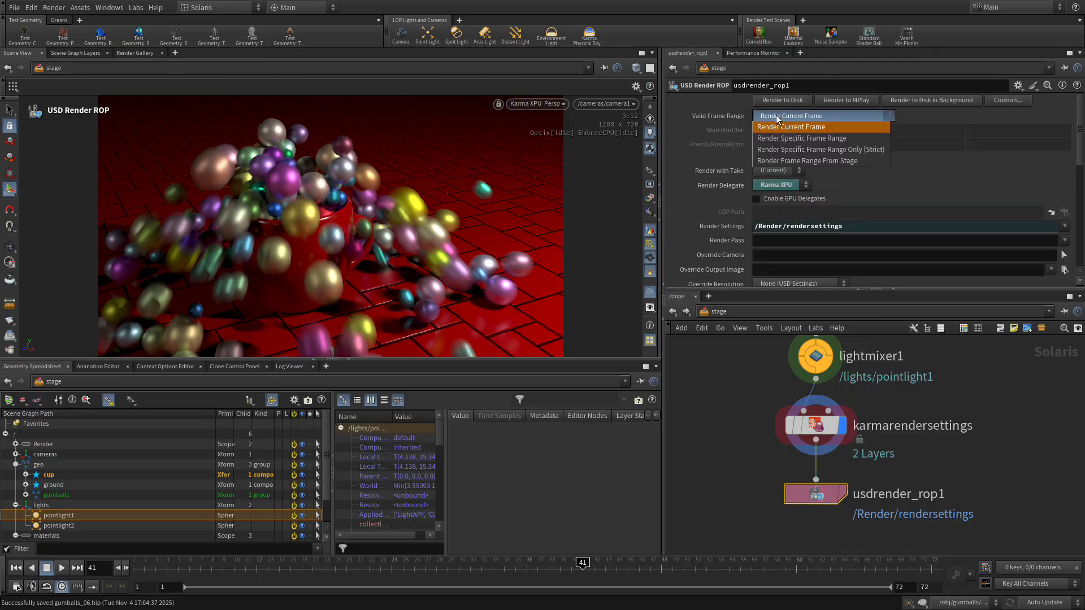
left_click(802, 138)
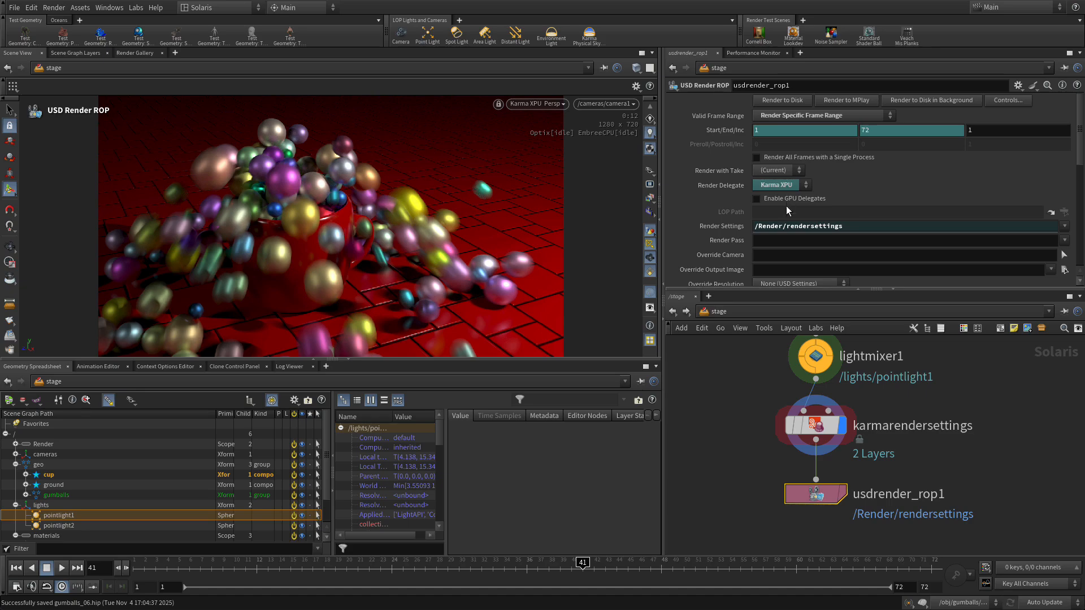
scroll(771, 192, "down", 2)
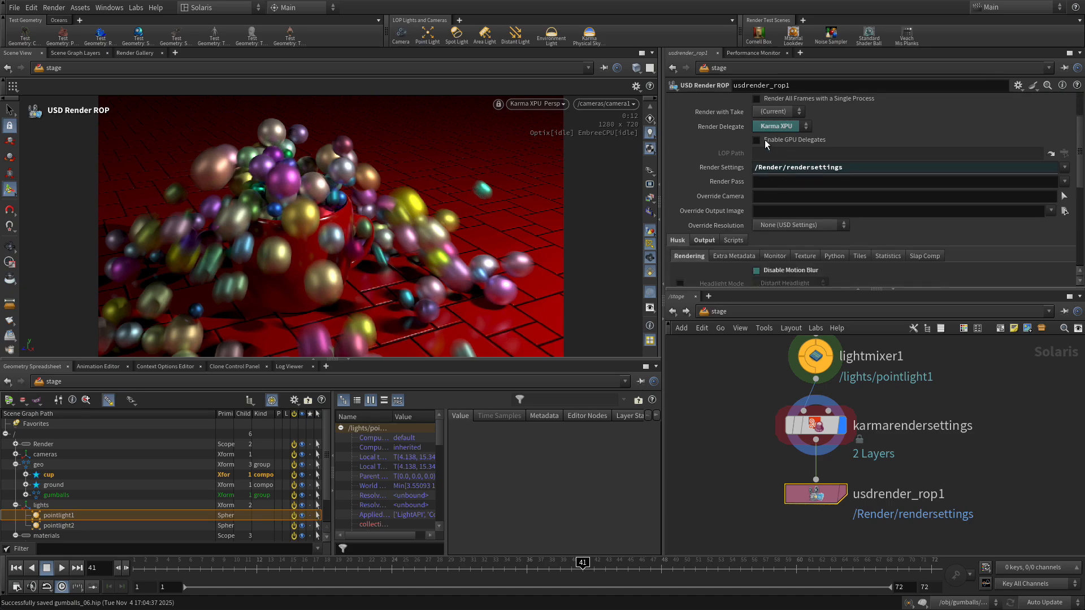
scroll(789, 179, "up", 2)
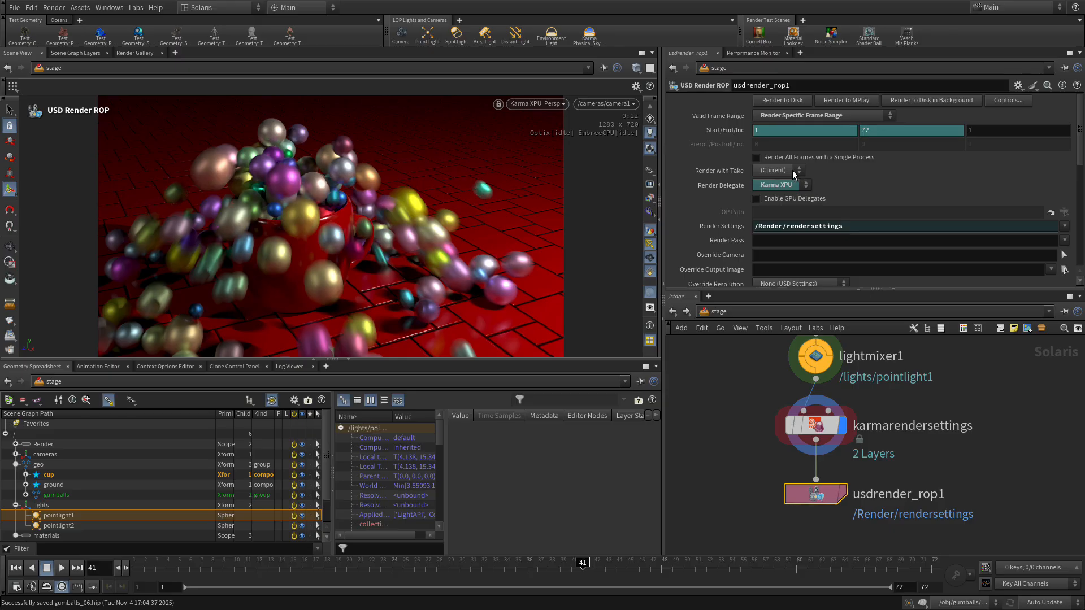
left_click(781, 100)
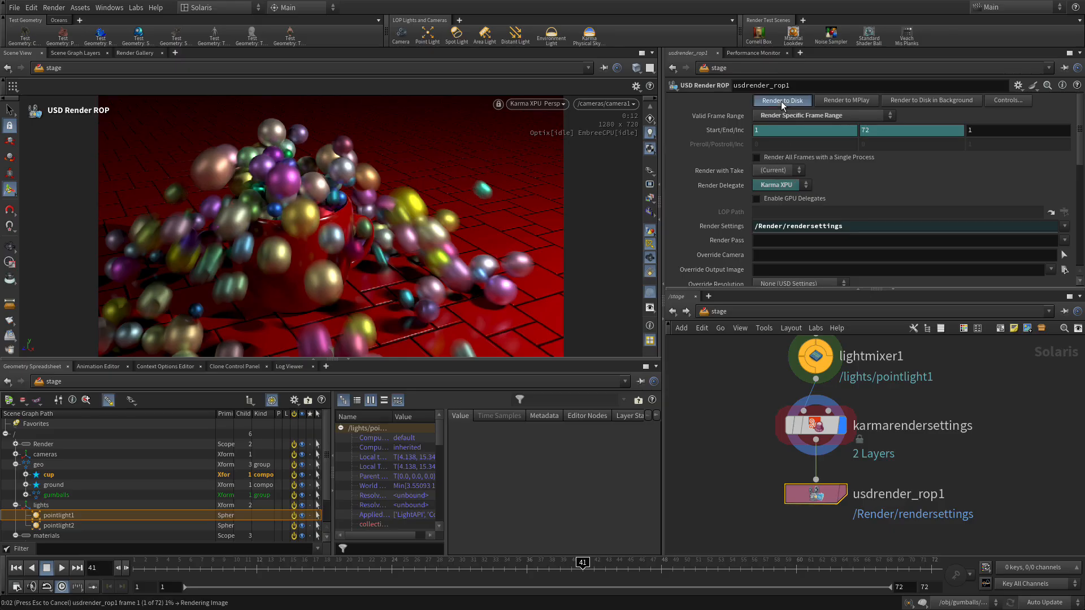
left_click_drag(108, 366, 515, 260)
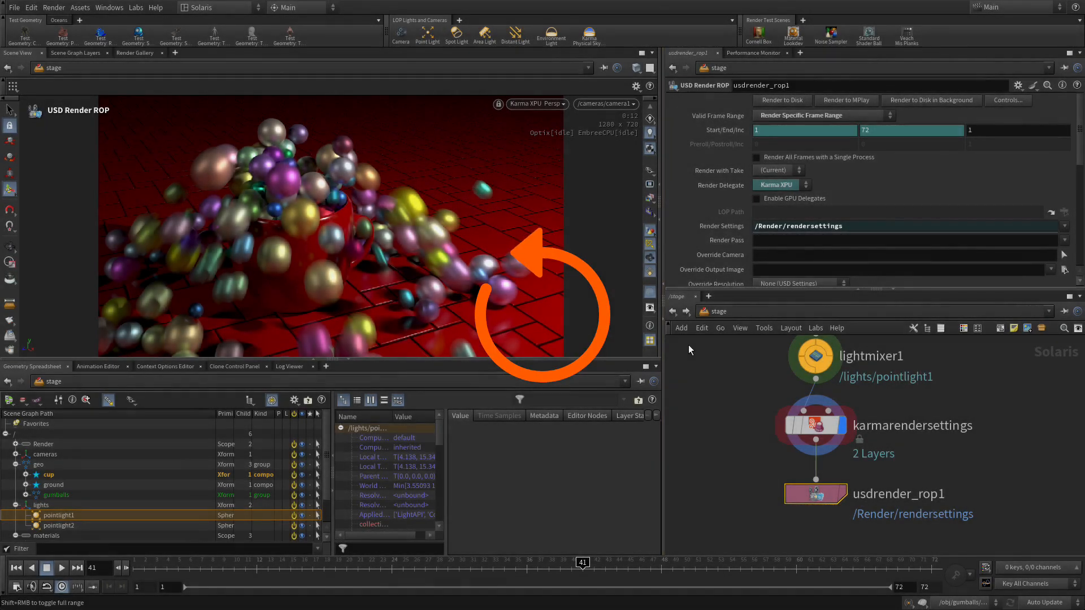
Load the gumballs_$F2.exr sequence from $HIP/render into MPlay and play it back
left_click(54, 7)
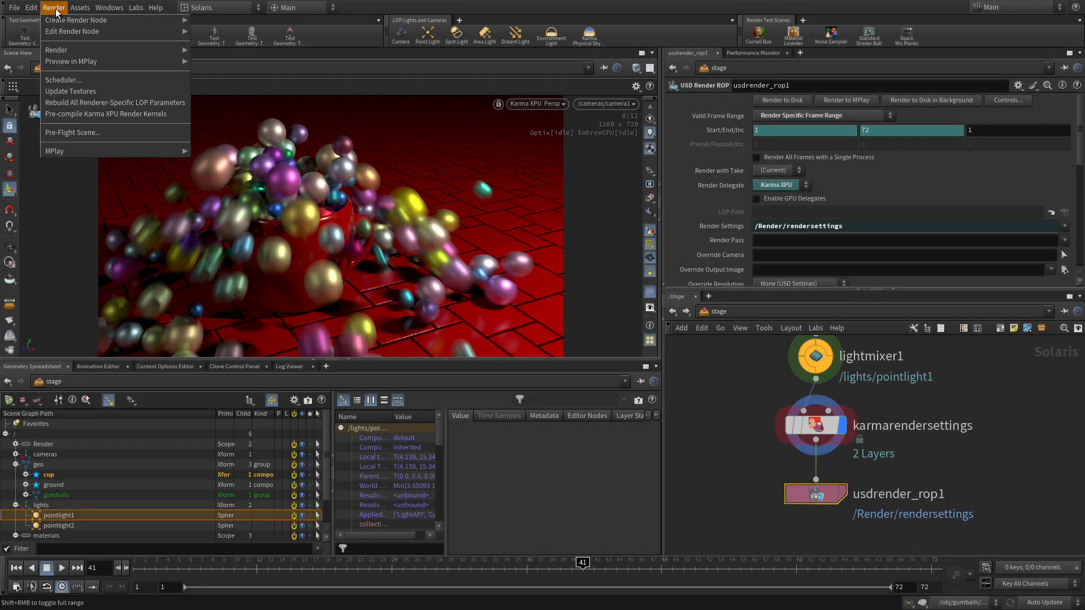
mouse_move(77, 152)
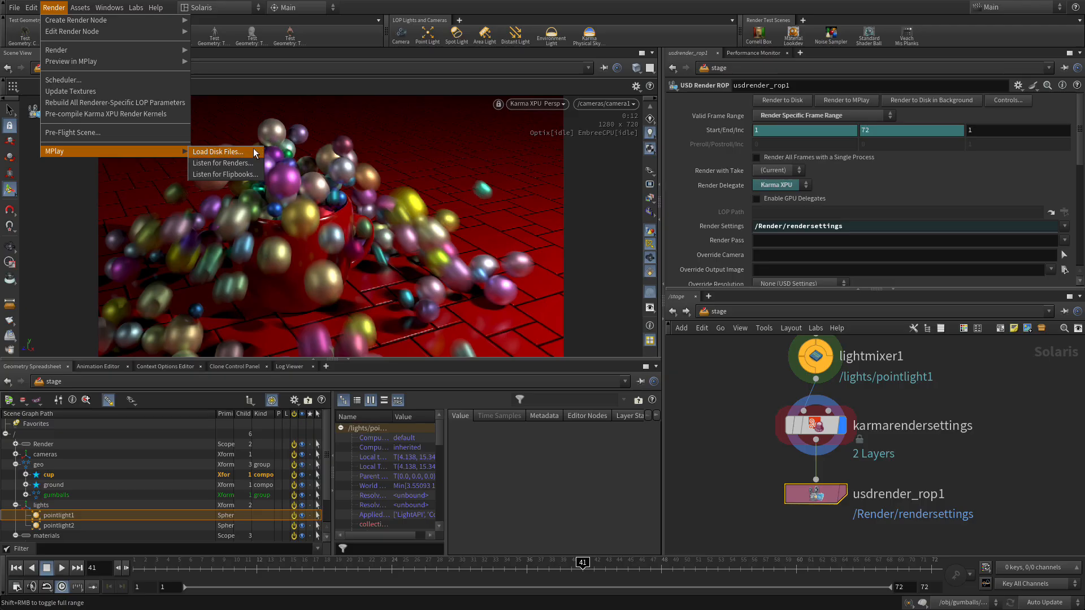
left_click(234, 153)
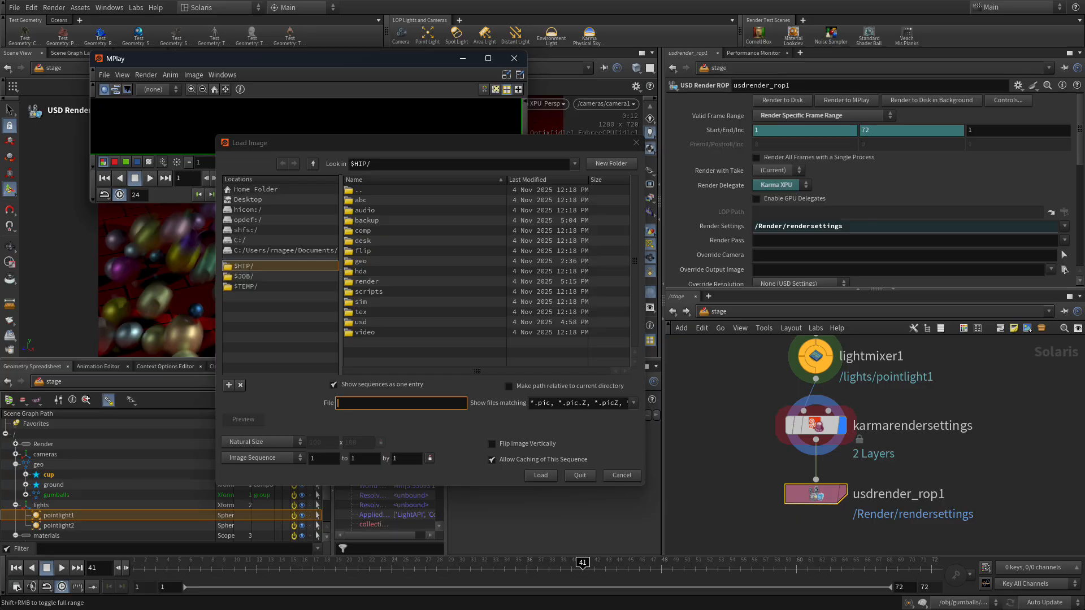
double_click(374, 283)
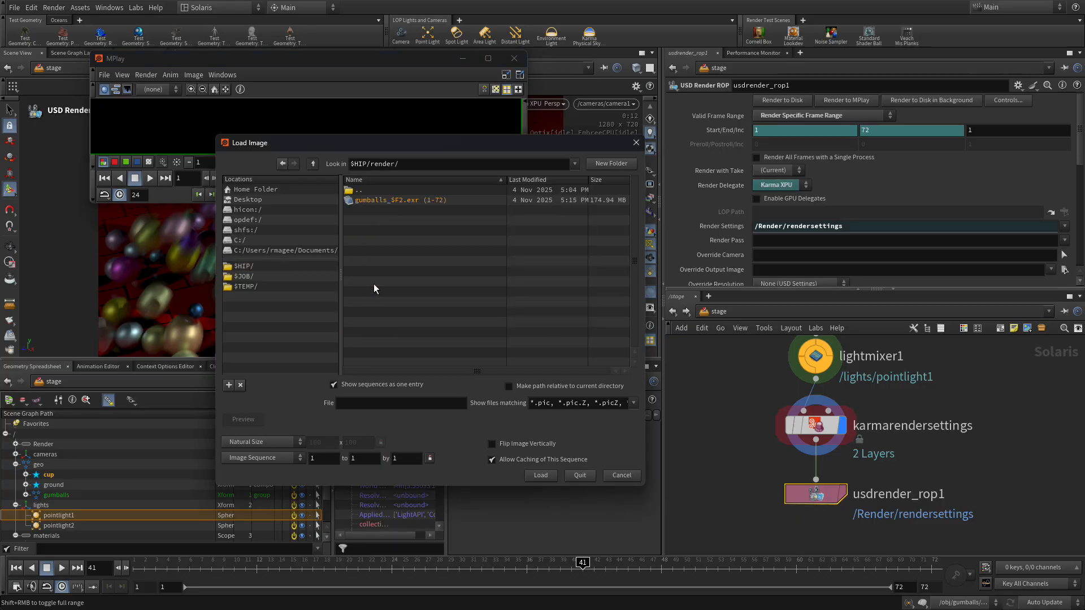
left_click(366, 201)
left_click(541, 475)
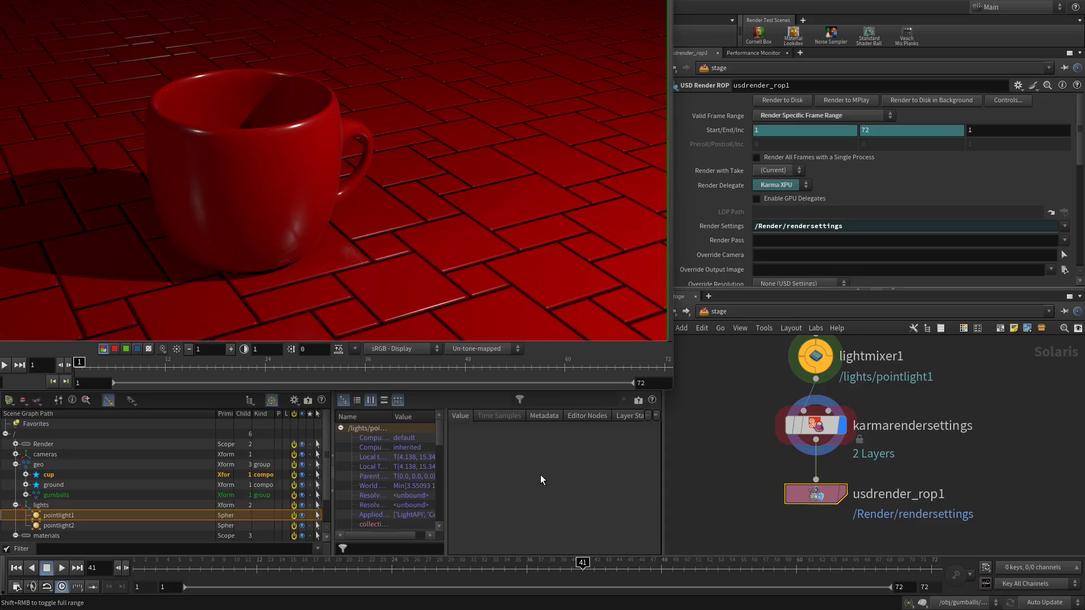
left_click_drag(402, 0, 578, 29)
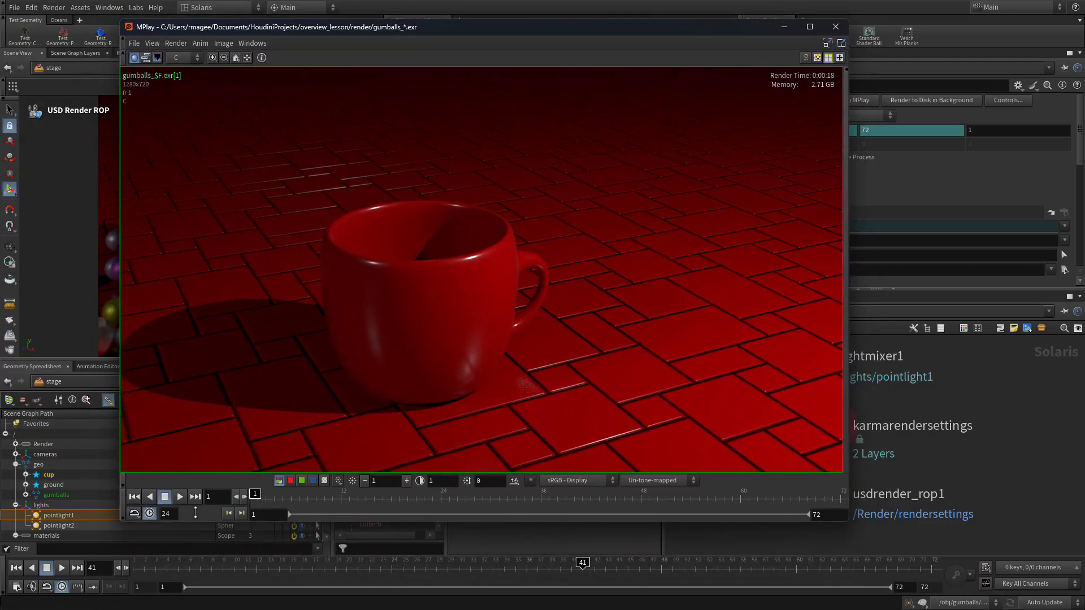
left_click(179, 496)
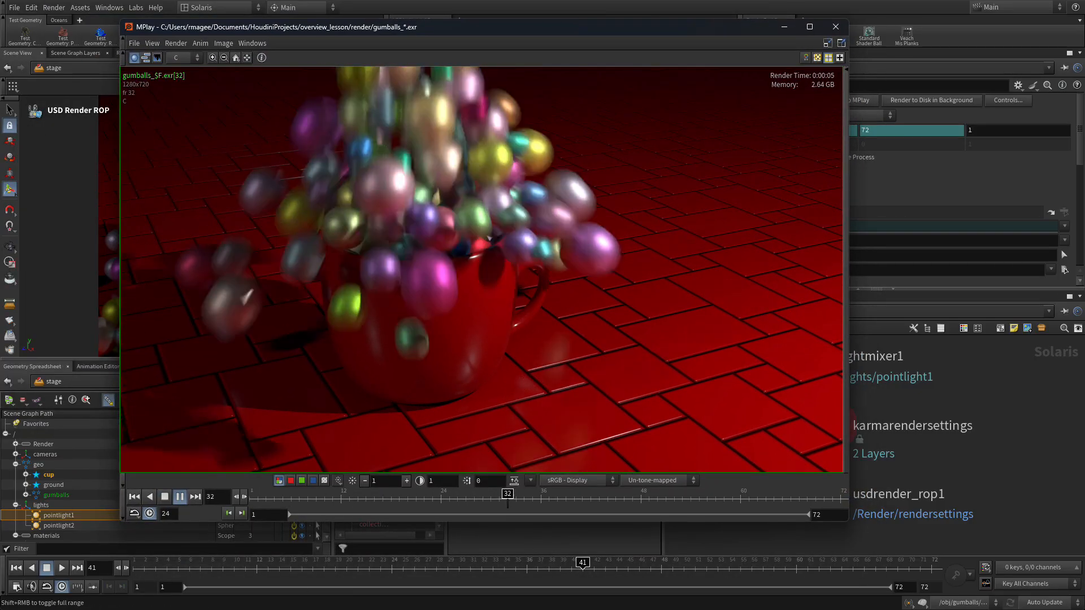